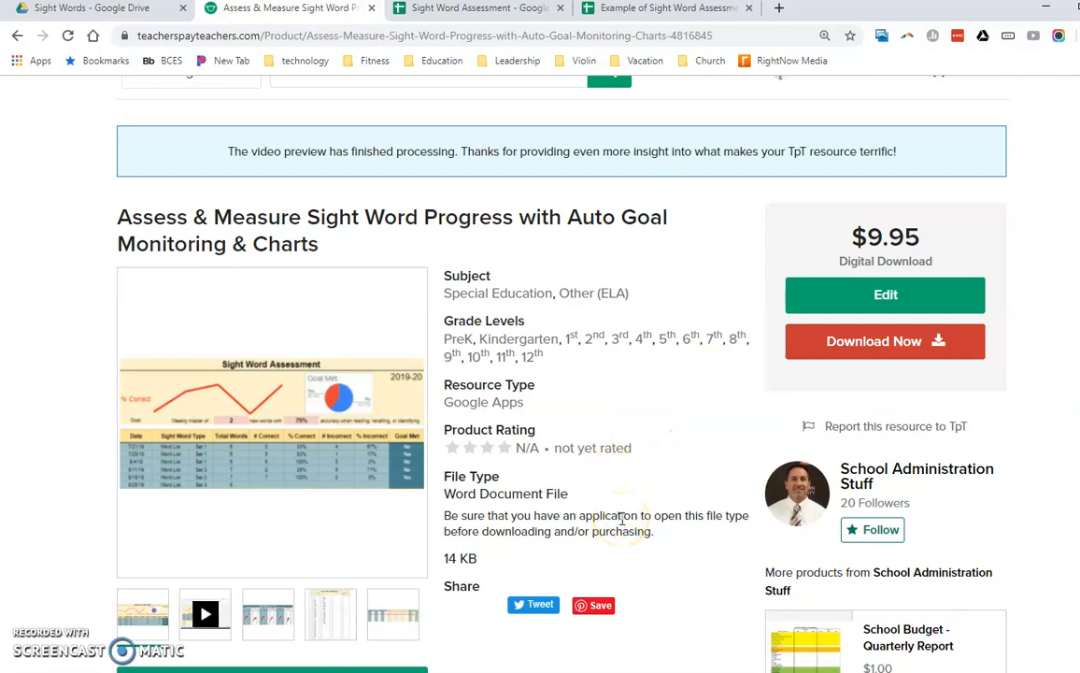
# - Look over the sight word product listing on Teachers Pay Teachers and its preview images
pyautogui.click(625, 529)
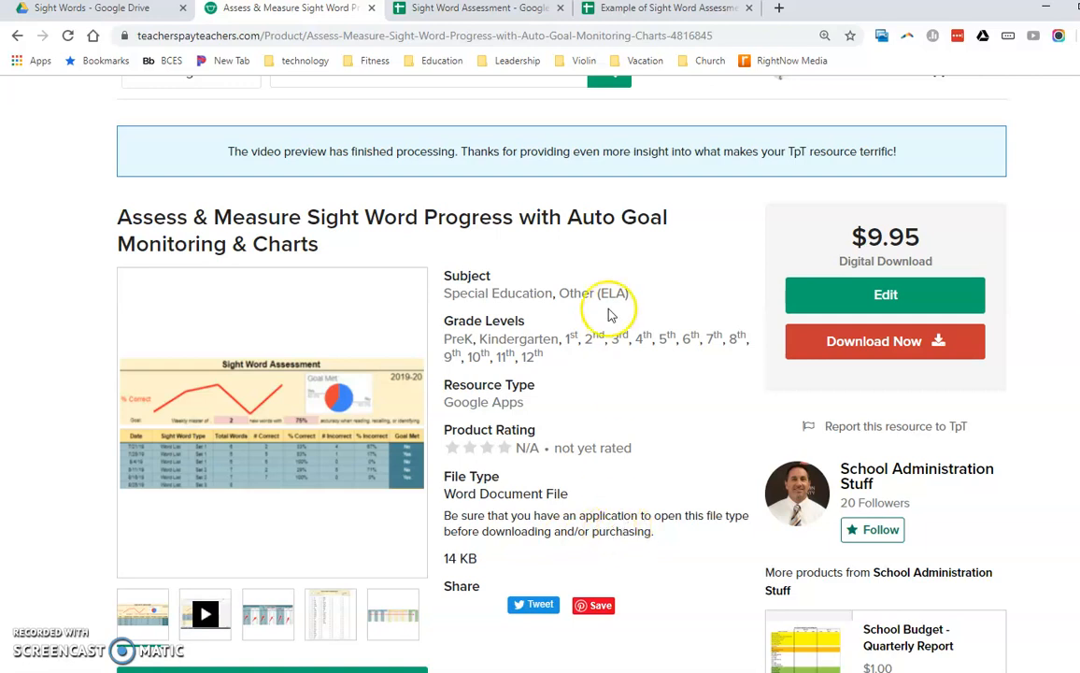
pyautogui.click(609, 21)
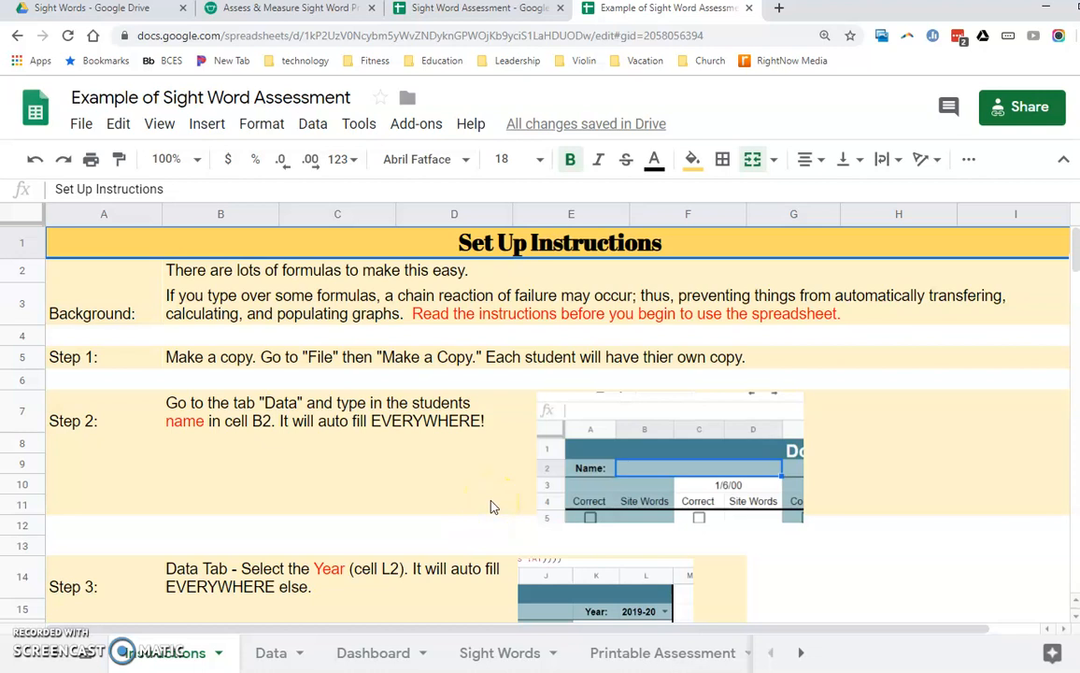
pyautogui.click(277, 14)
pyautogui.scroll(-1, 540, 415)
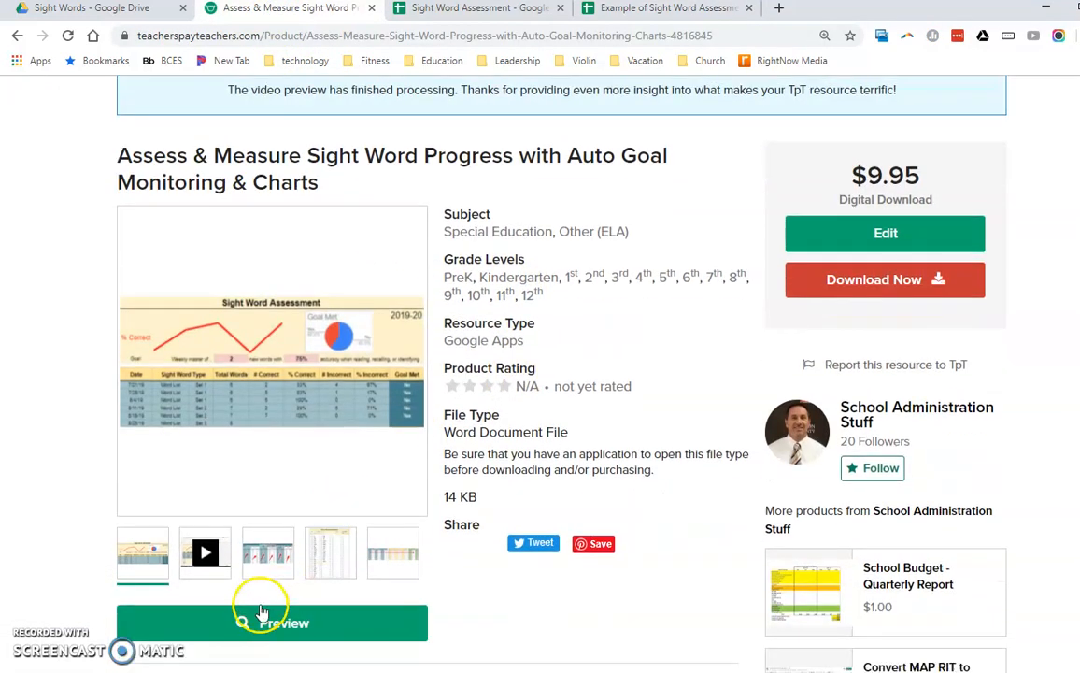
pyautogui.click(213, 555)
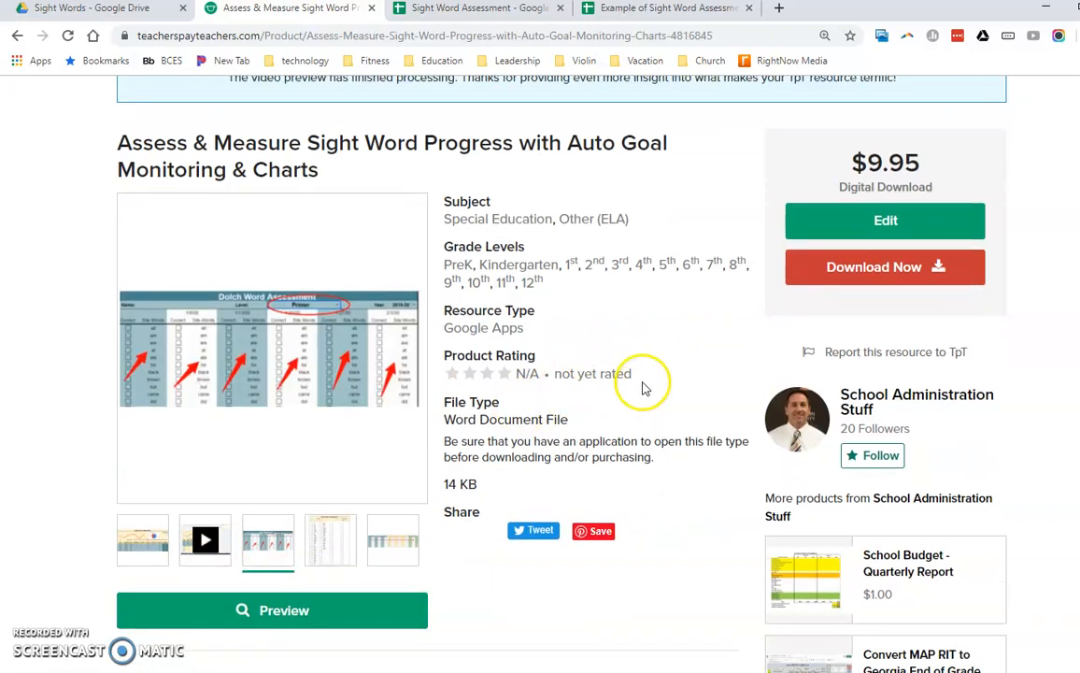
pyautogui.scroll(2, 635, 392)
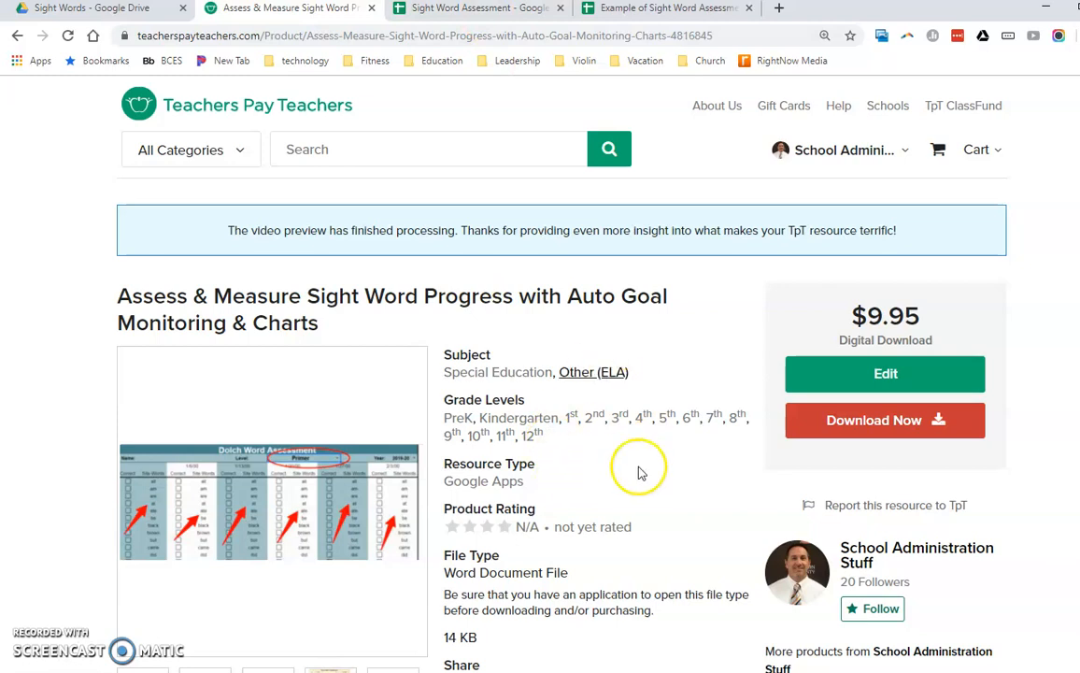
# - Switch to the Example of Sight Word Assessment spreadsheet and read through its set up instructions
pyautogui.click(655, 9)
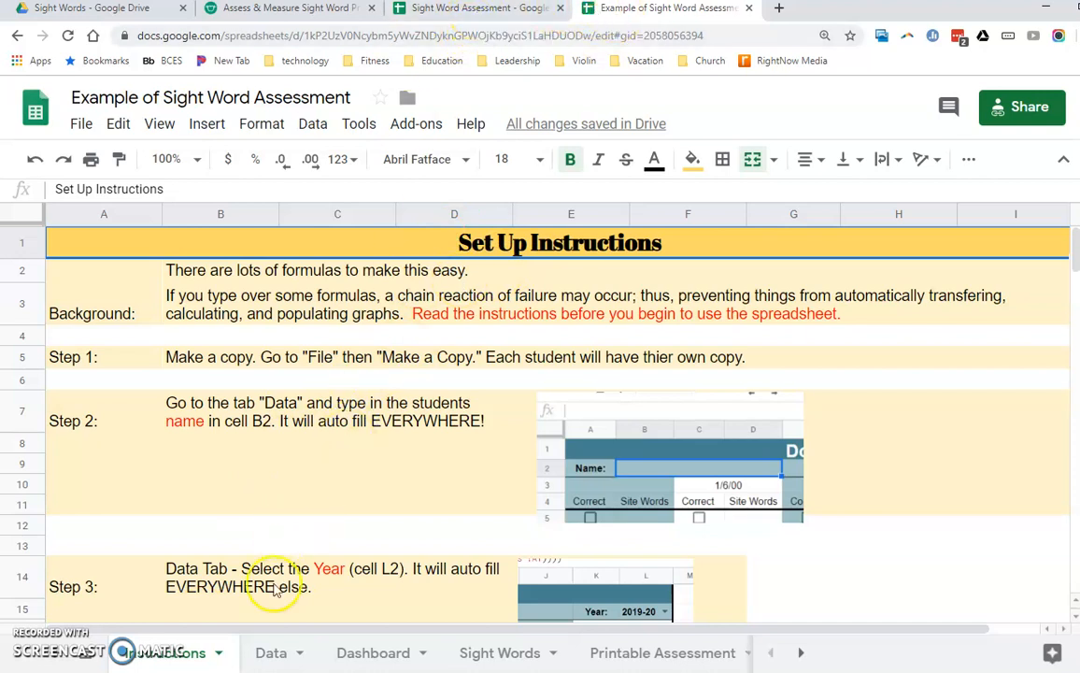
pyautogui.scroll(-10, 253, 397)
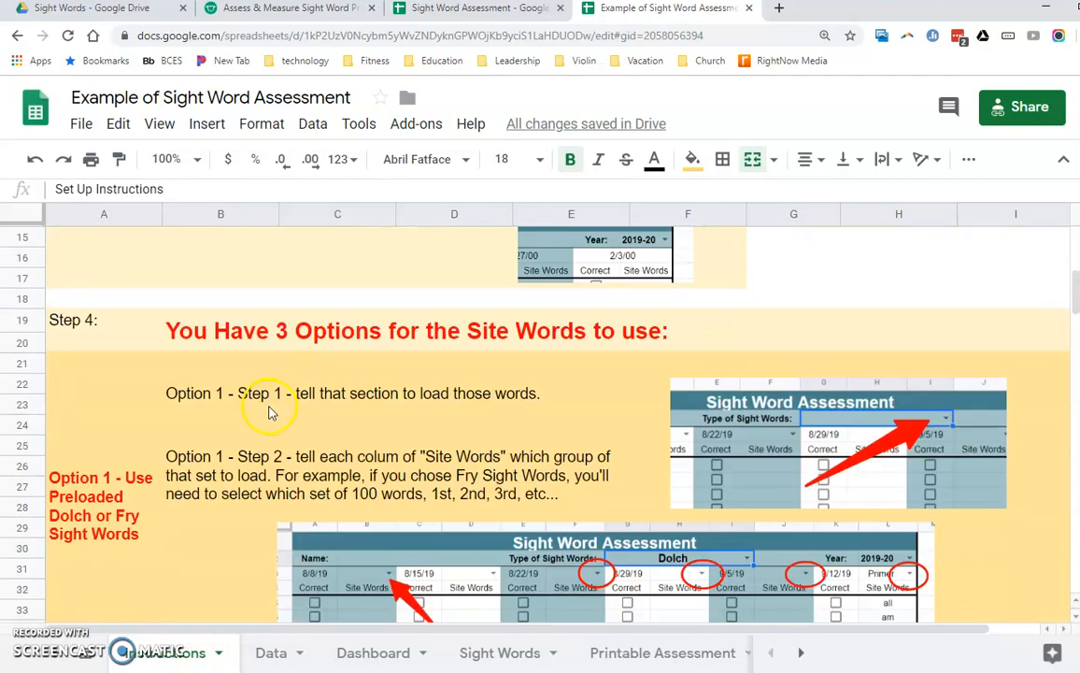
pyautogui.scroll(-6, 269, 415)
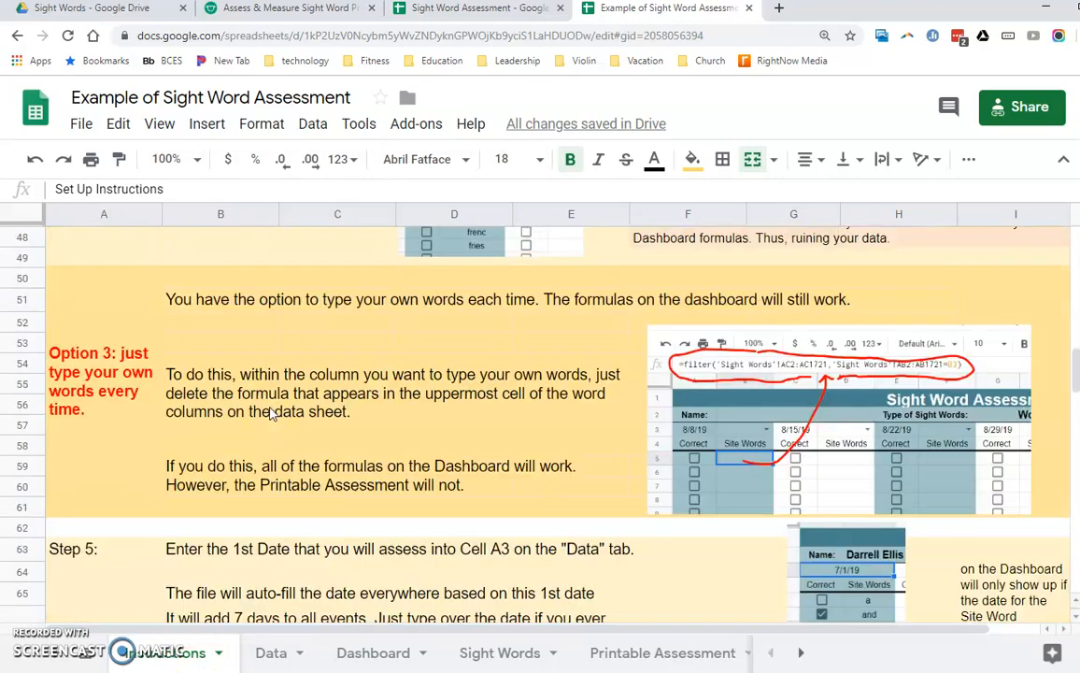
pyautogui.scroll(16, 269, 415)
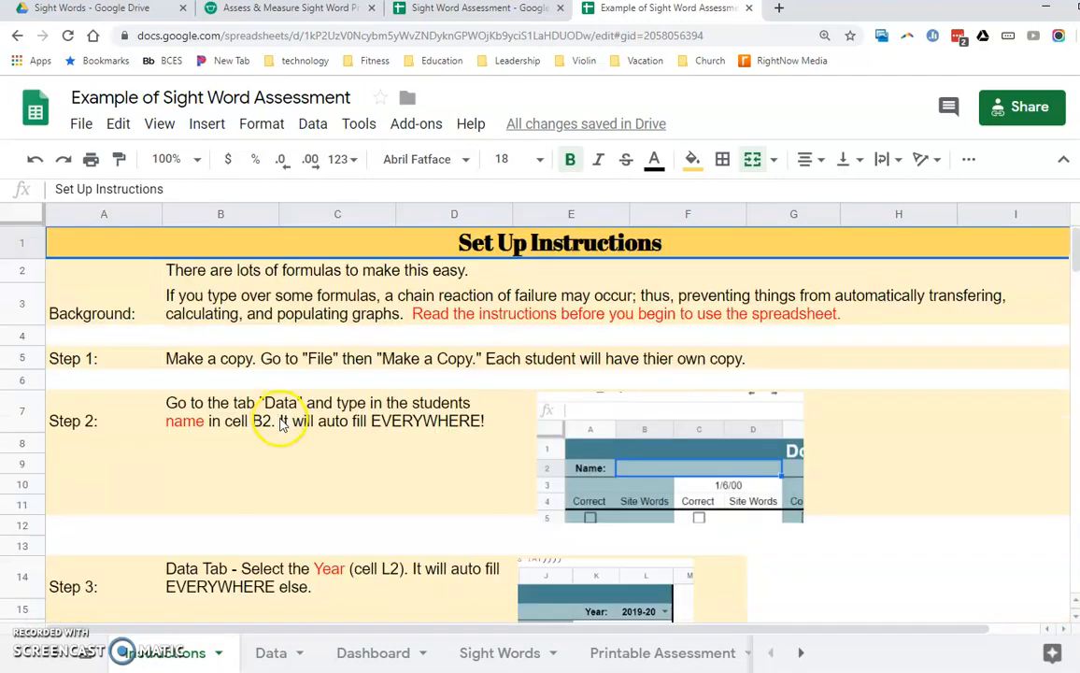
# - Open the example's Data sheet and make the title row slightly taller
pyautogui.click(276, 654)
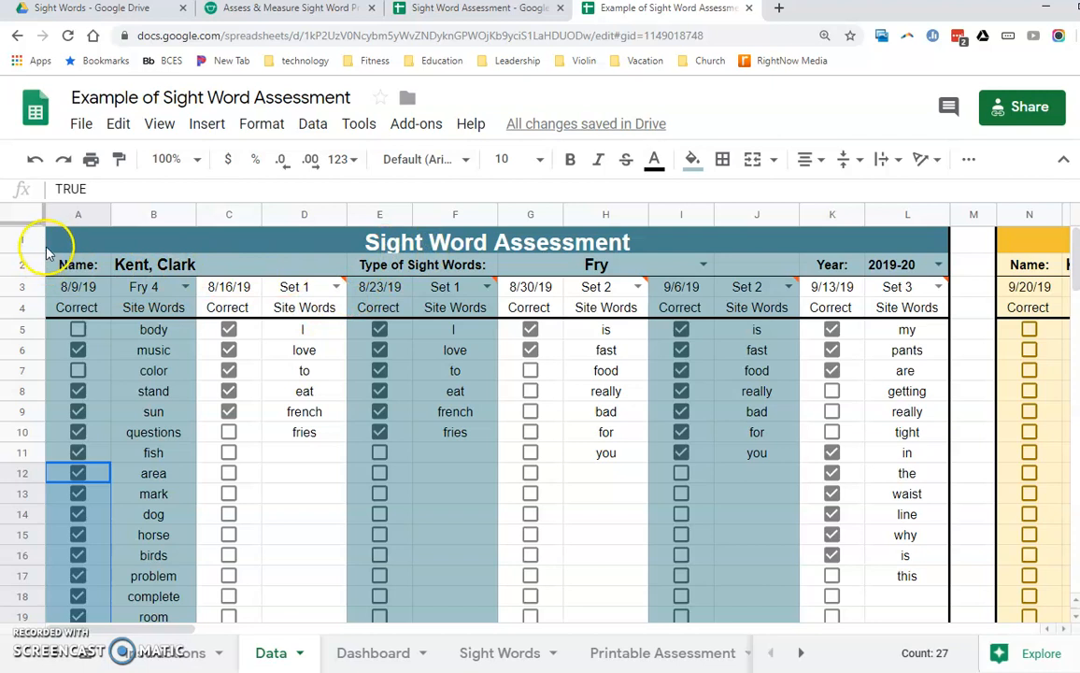
pyautogui.moveTo(34, 253); pyautogui.dragTo(35, 256)
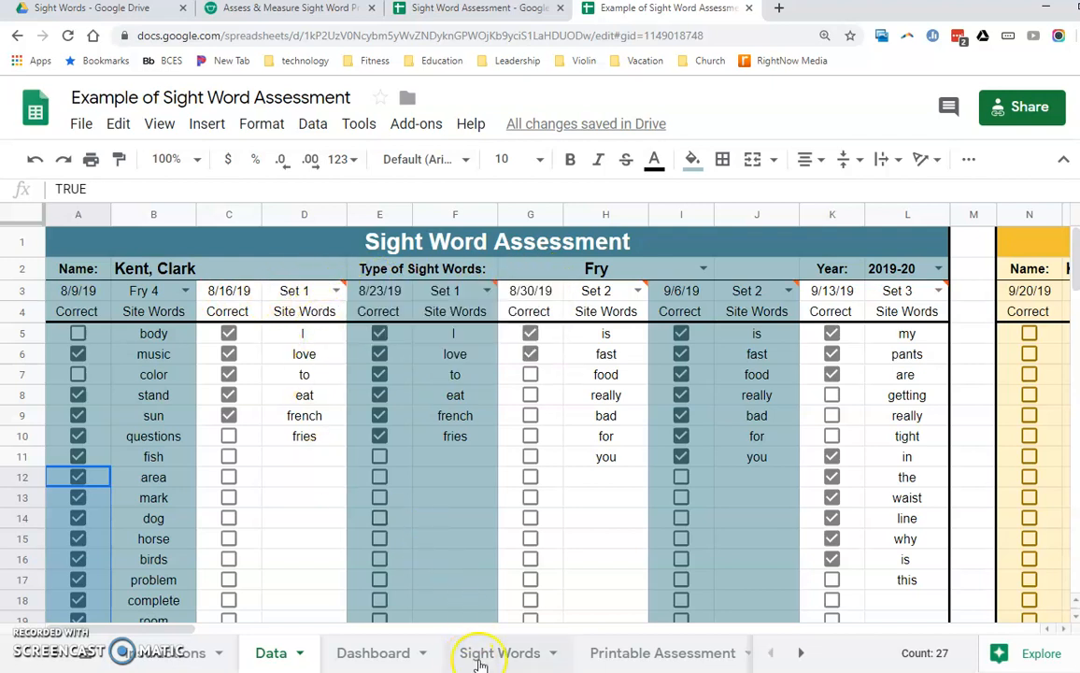
# - On the Printable Assessment sheet, set the type to Dolch and the words to 1st Grade
pyautogui.click(608, 654)
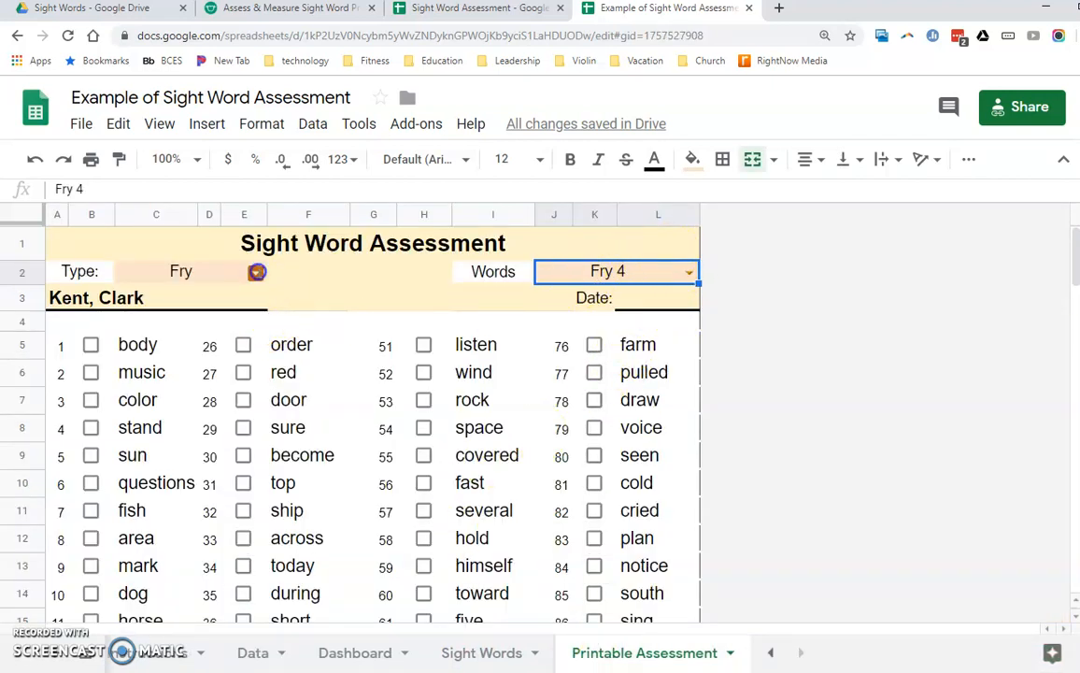
pyautogui.click(256, 272)
pyautogui.click(173, 348)
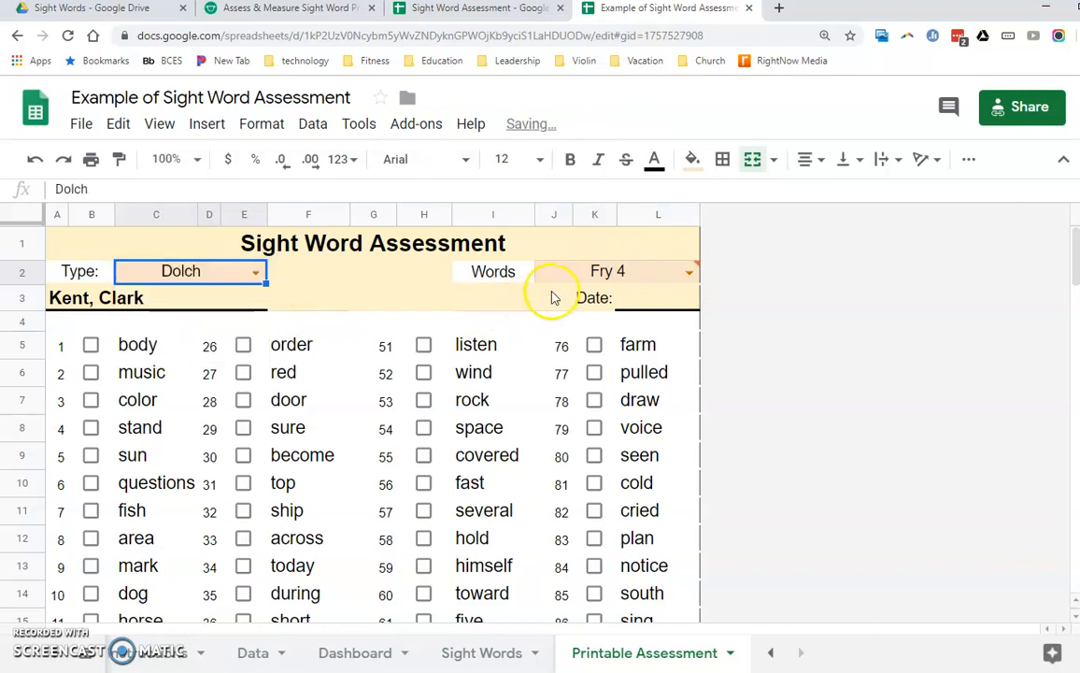
pyautogui.click(688, 272)
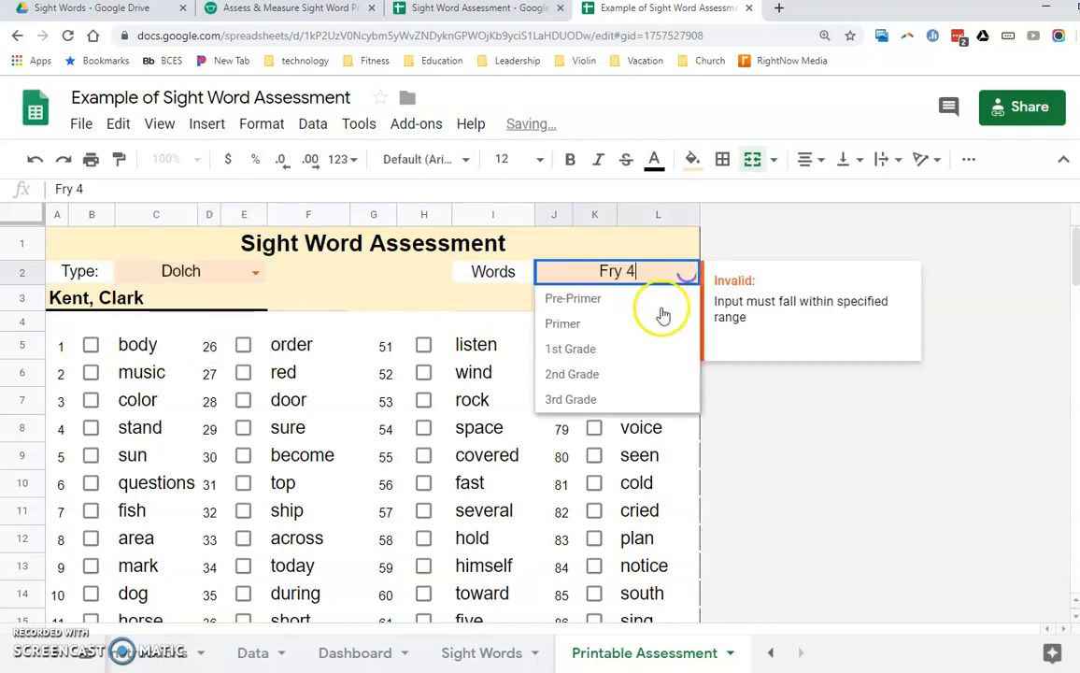
pyautogui.click(617, 349)
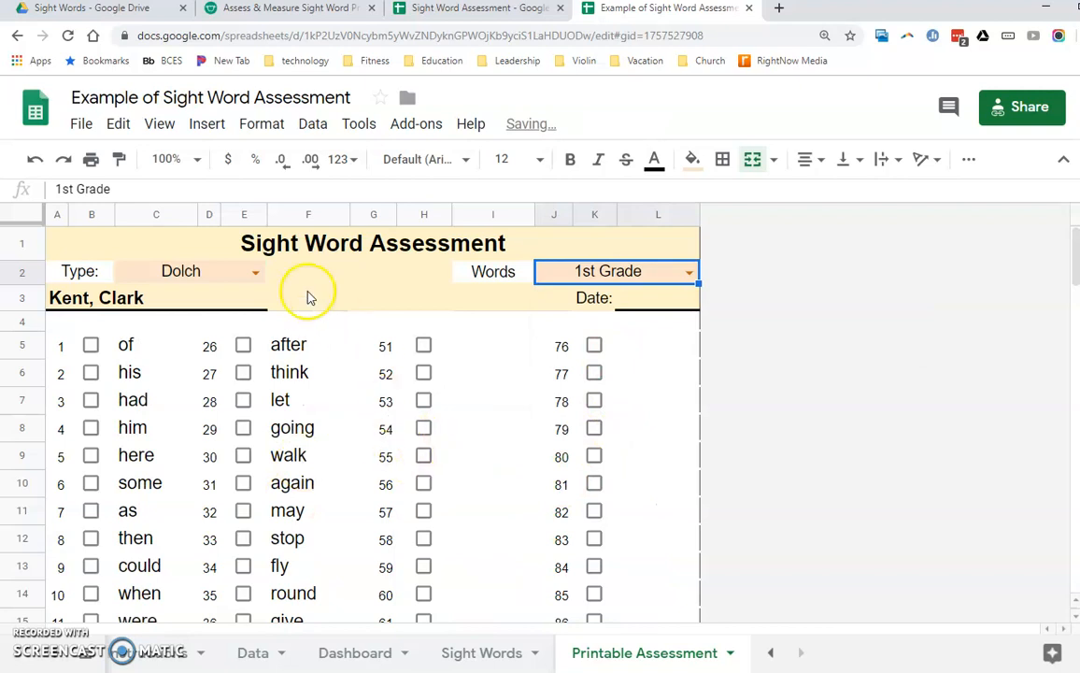
# - Preview the printable assessment for printing in portrait orientation, and leave the print settings without printing
pyautogui.click(92, 159)
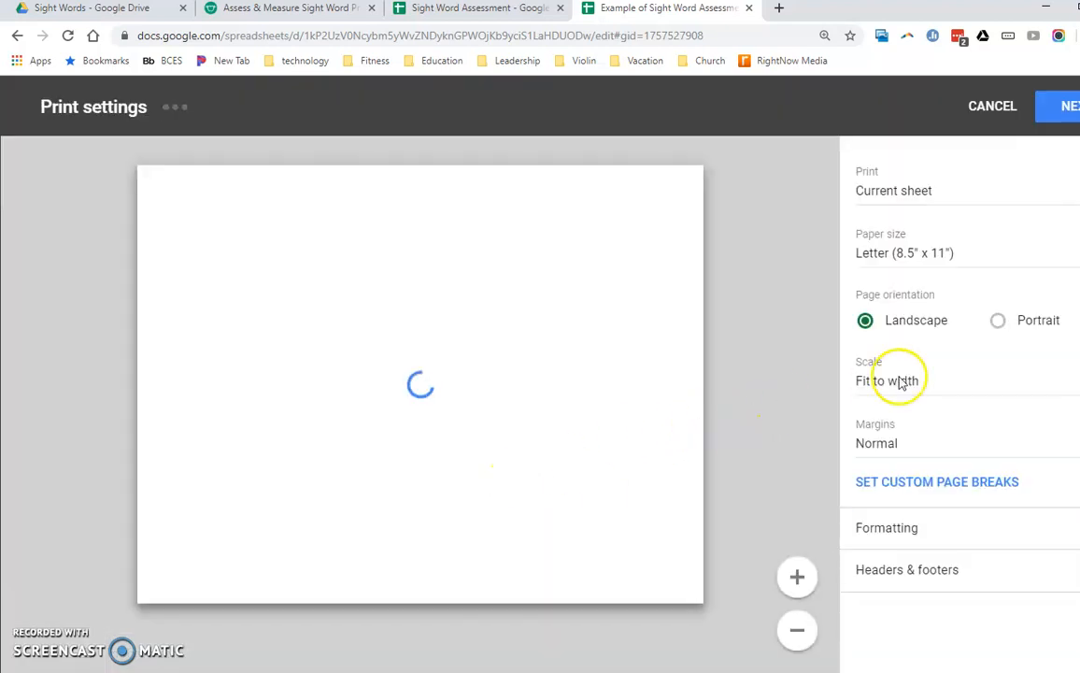
pyautogui.click(997, 322)
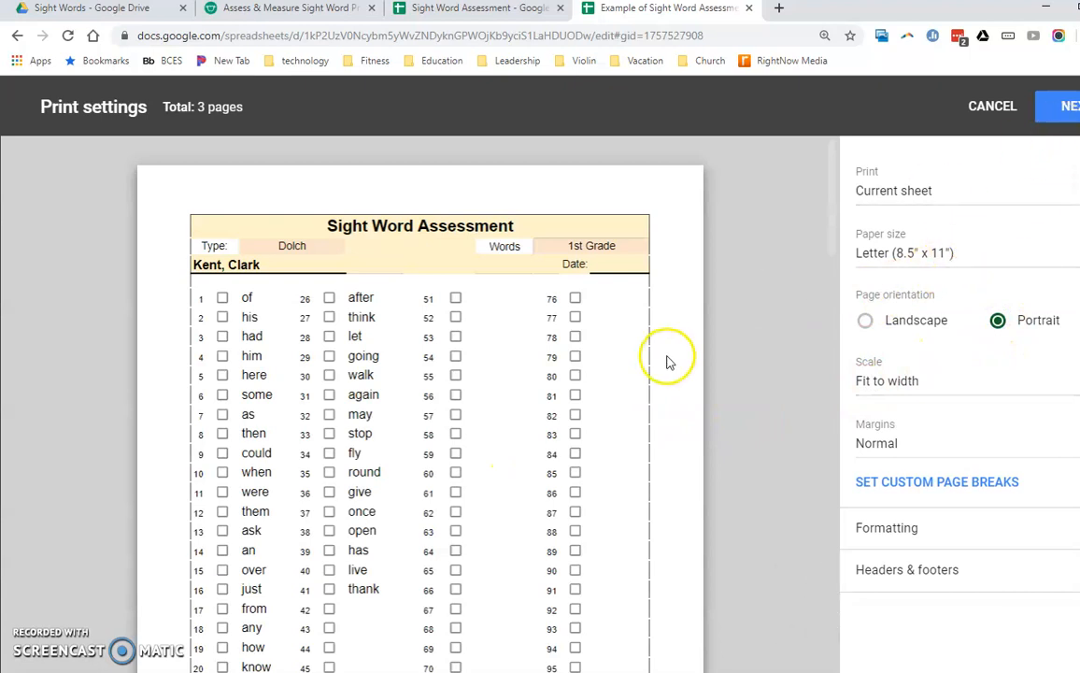
pyautogui.click(992, 108)
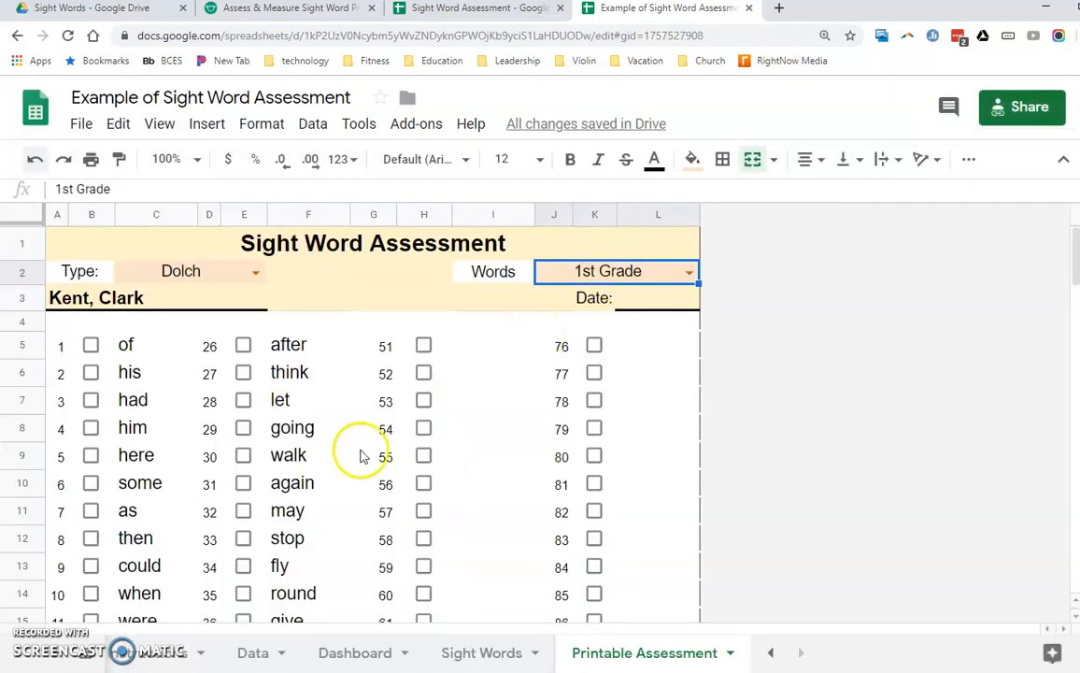
# - Review the example student's word results on the Data sheet and the charts on the Dashboard
pyautogui.click(267, 656)
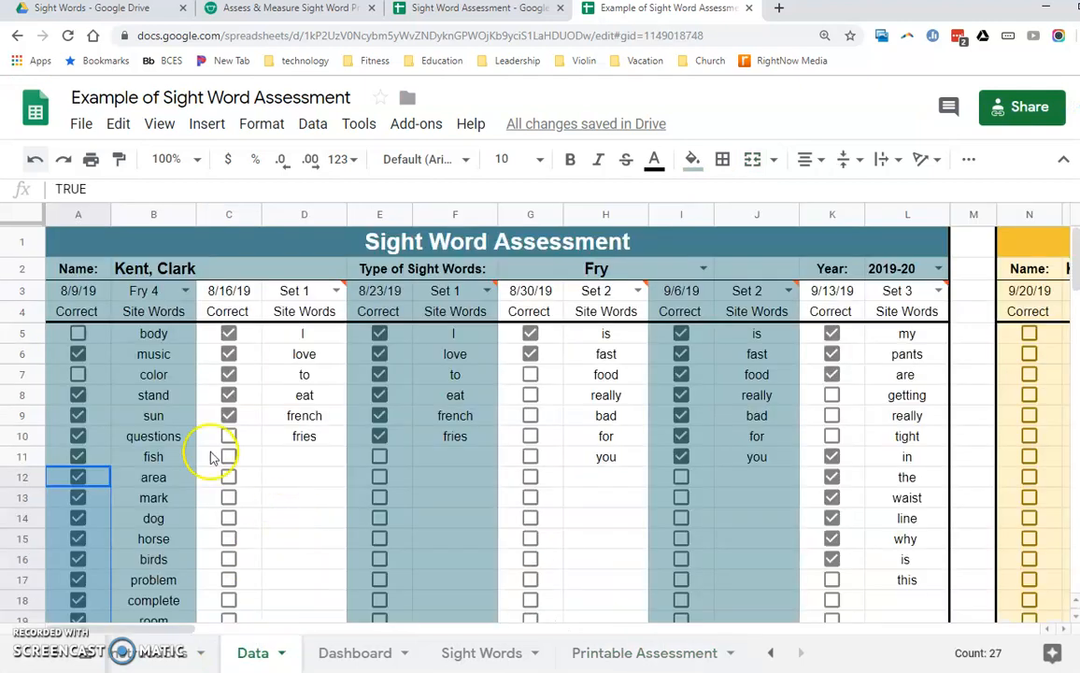
pyautogui.click(354, 652)
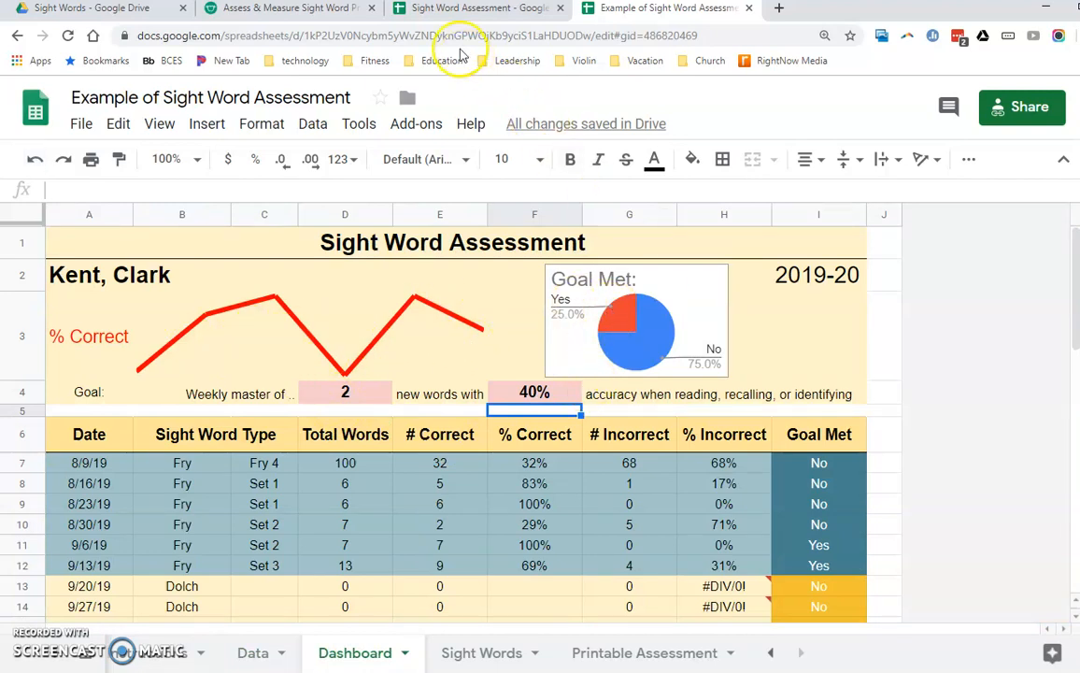
# - Make a copy of the blank Sight Word Assessment spreadsheet in the Sight Words folder, naming it after the student with the last name first
pyautogui.click(480, 9)
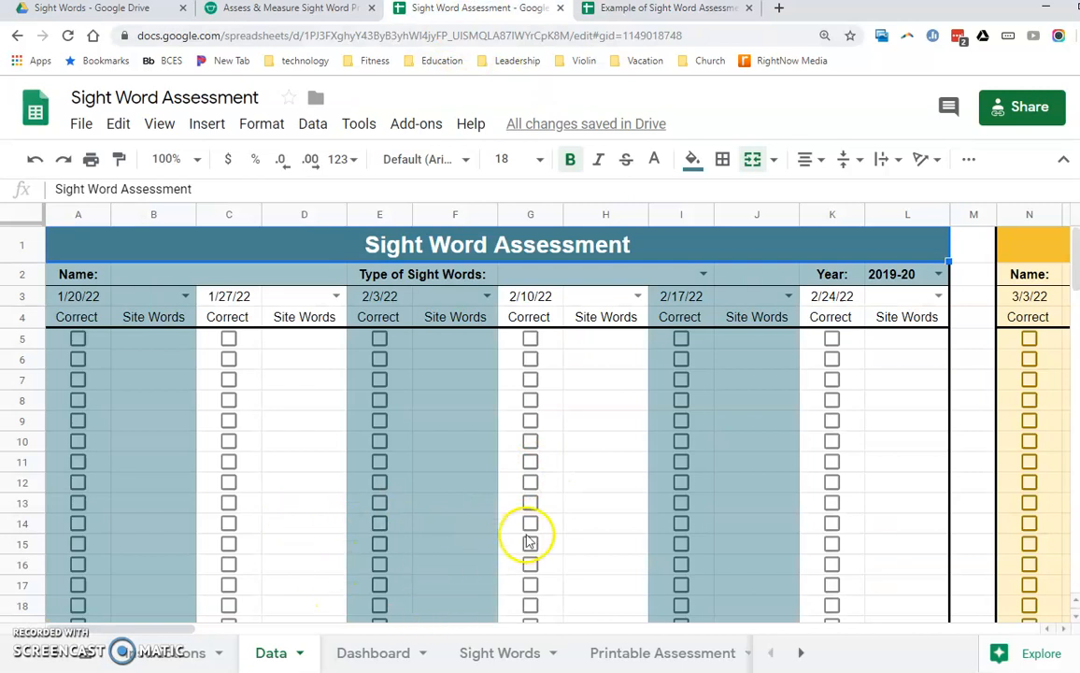
pyautogui.click(83, 126)
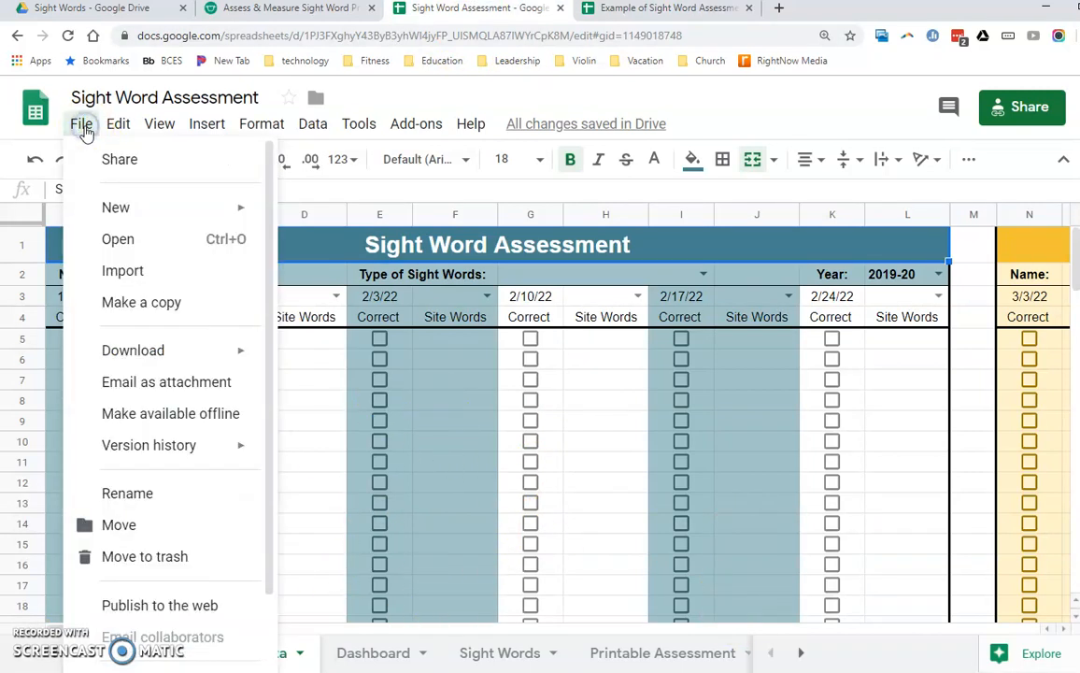
pyautogui.click(131, 305)
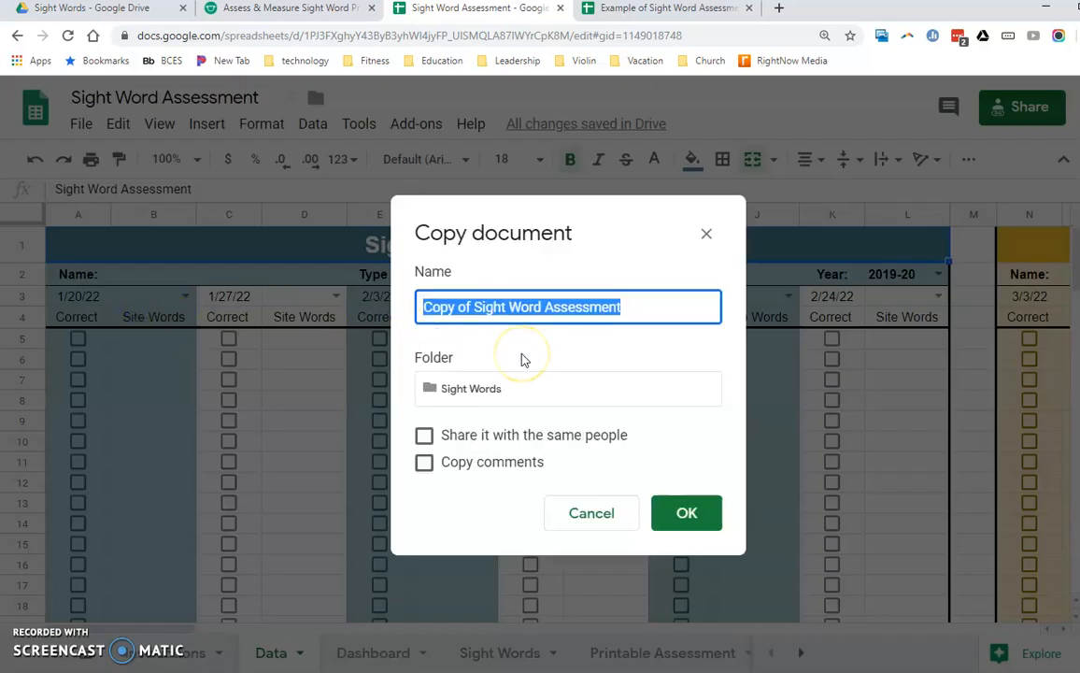
pyautogui.write('Dodd')
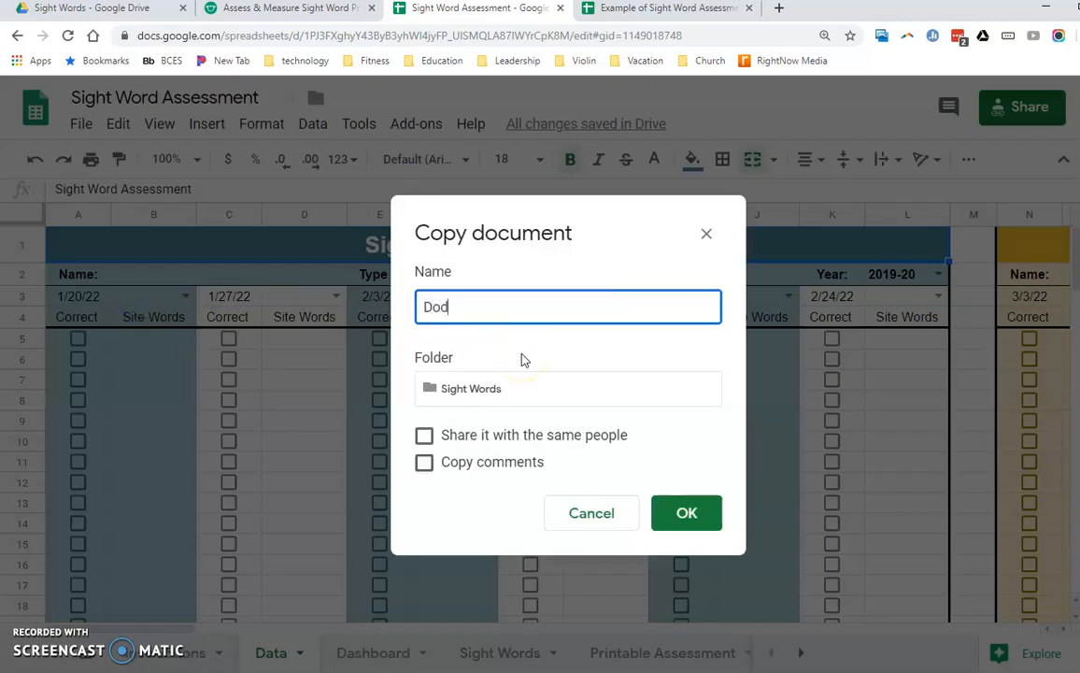
pyautogui.press('BackSpace')
pyautogui.press('BackSpace')
pyautogui.press('BackSpace')
pyautogui.write('irt, Joe')
pyautogui.click(703, 520)
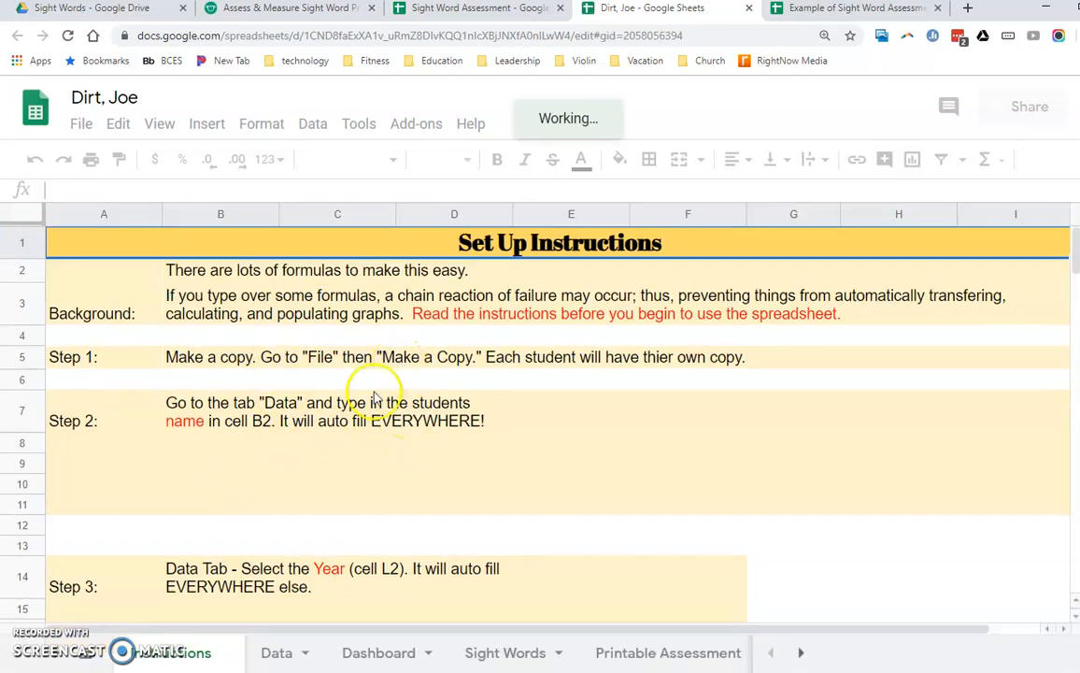
# - On the copy's Data sheet, enter the student's name and set the type of sight words to Fry
pyautogui.click(274, 653)
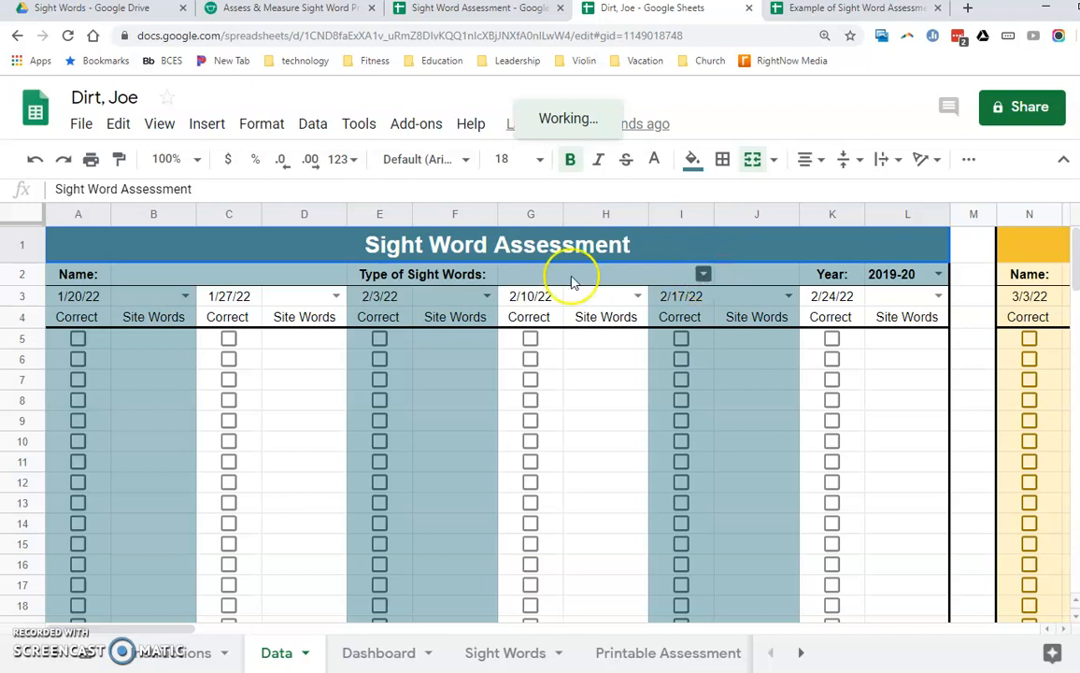
pyautogui.click(239, 276)
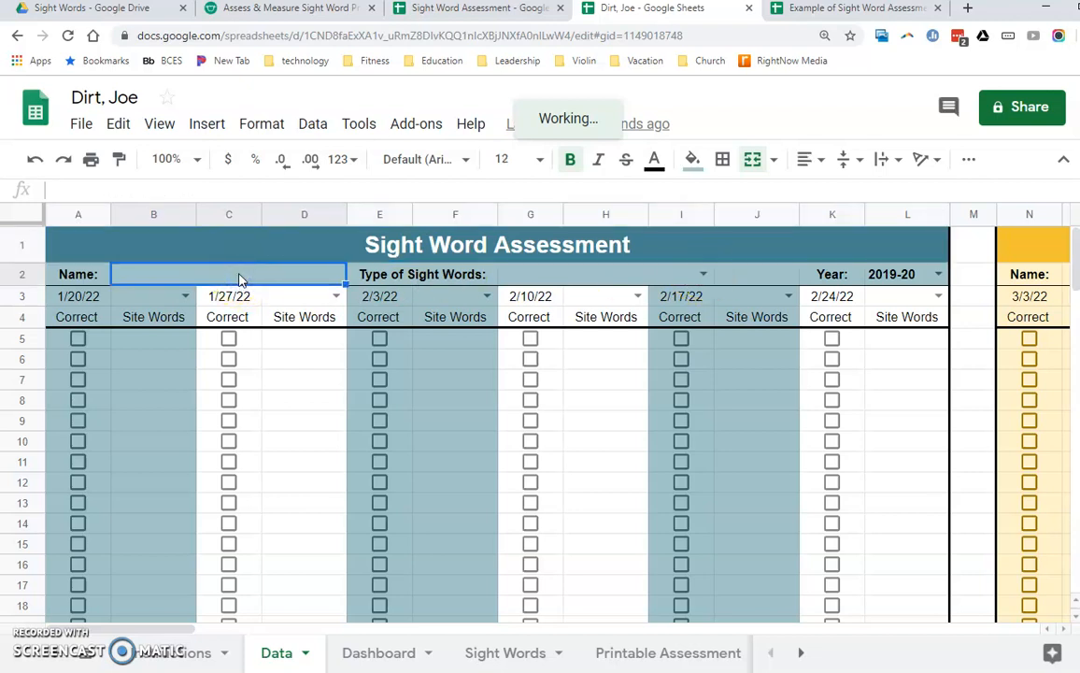
pyautogui.write('Joe Dirt')
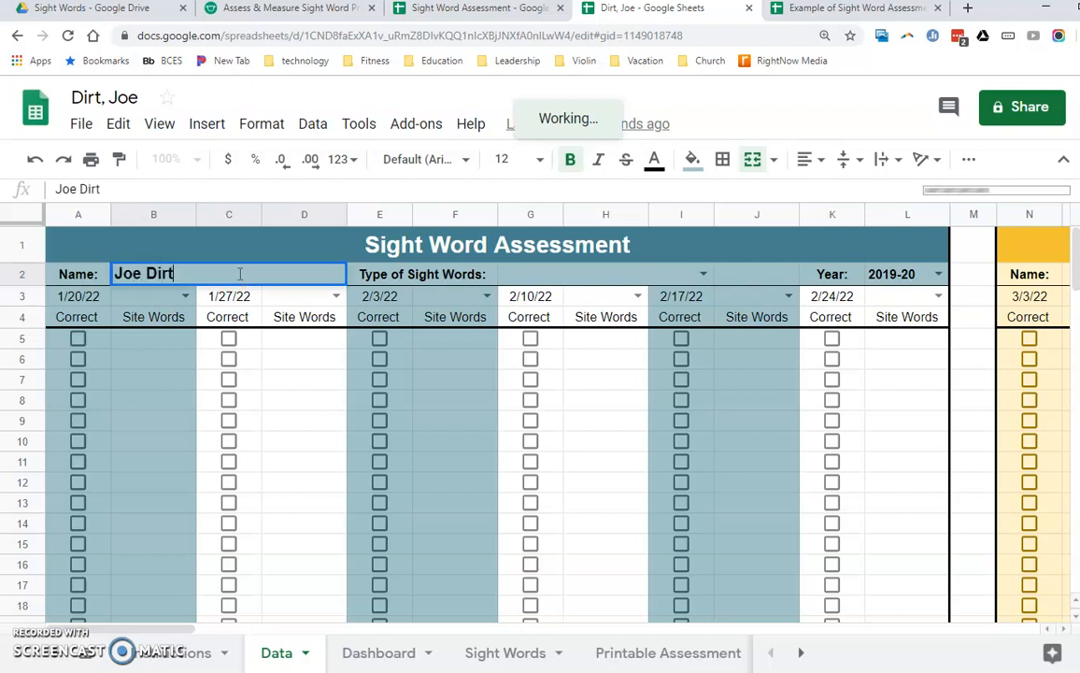
pyautogui.click(701, 273)
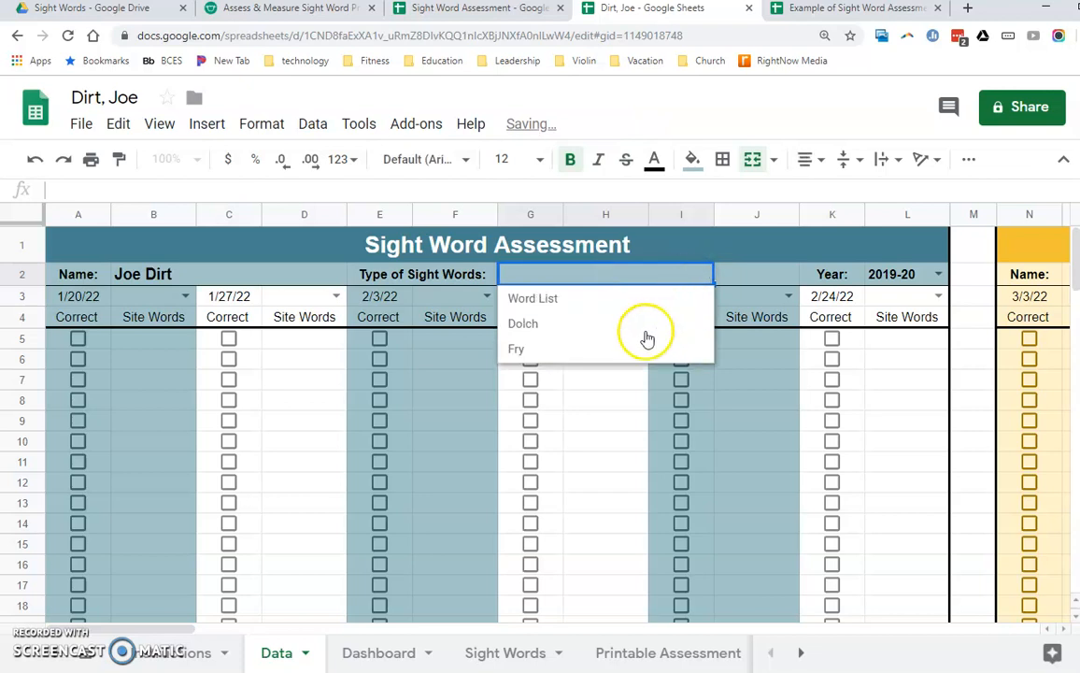
pyautogui.click(620, 346)
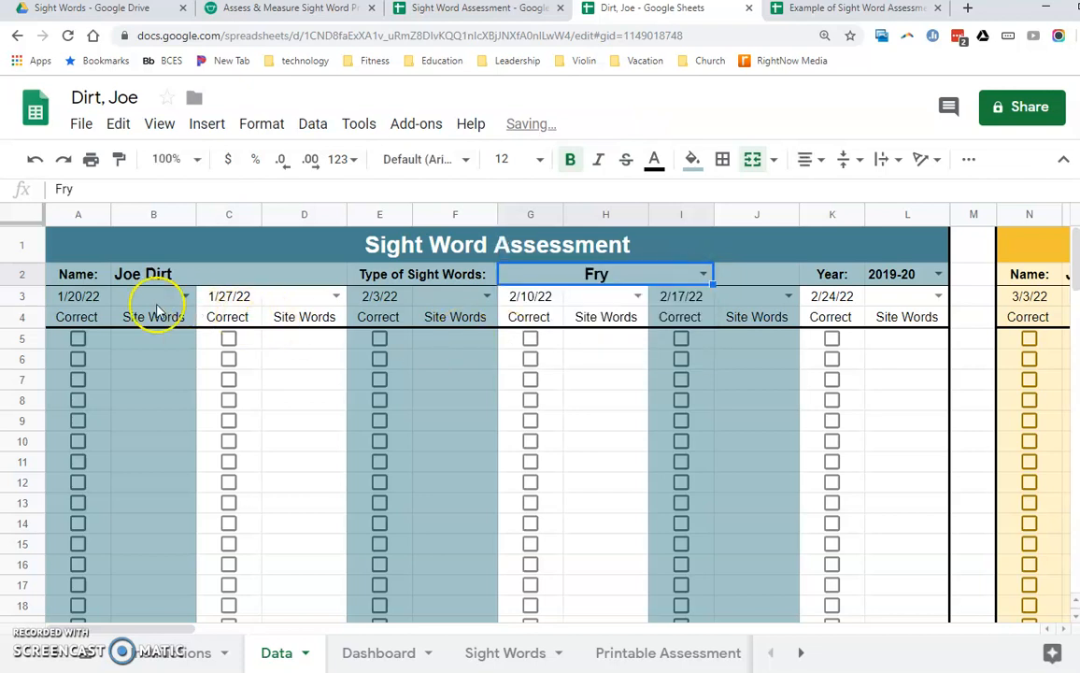
# - Set the first assessment date to 10/1/19 and load the Fry 1 word list for that date
pyautogui.click(89, 299)
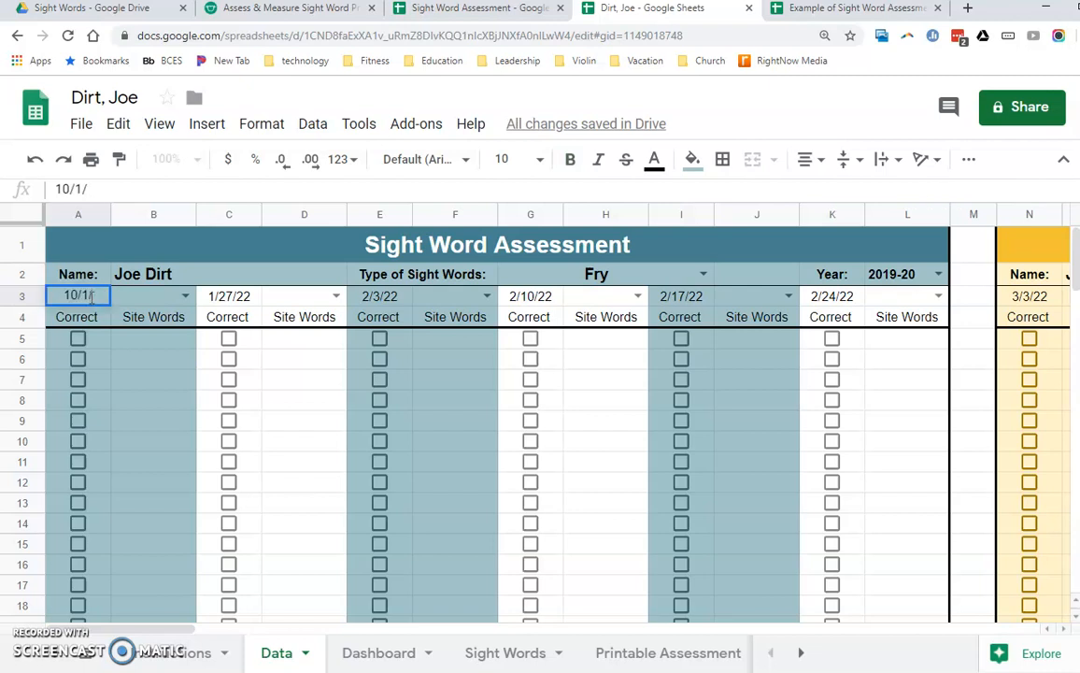
pyautogui.press('Return')
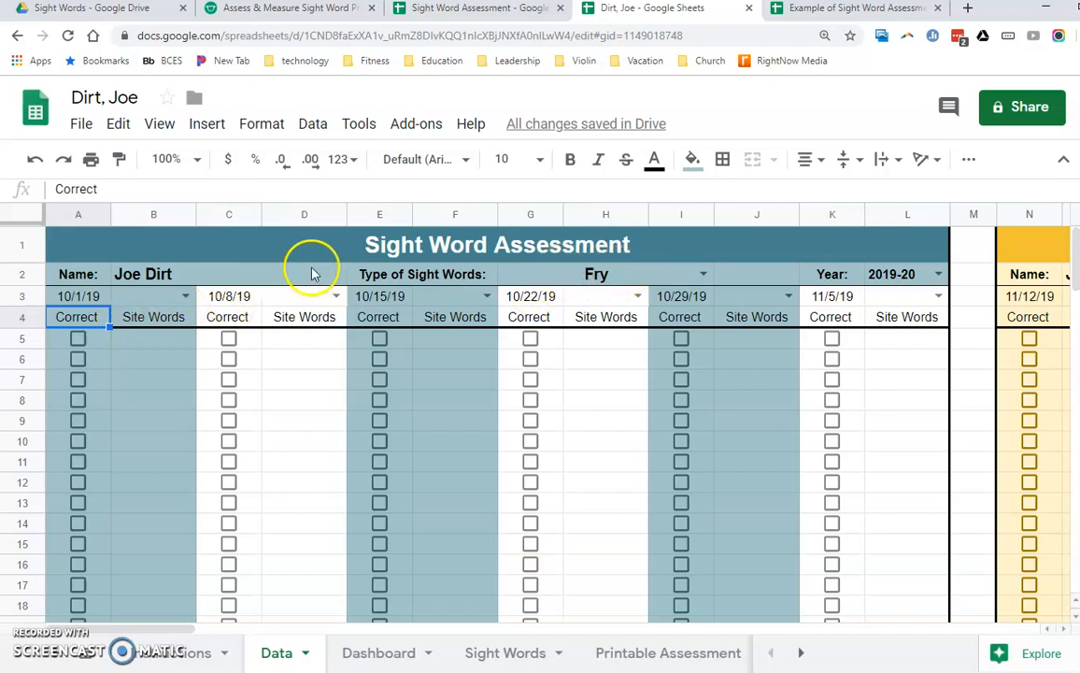
pyautogui.click(184, 296)
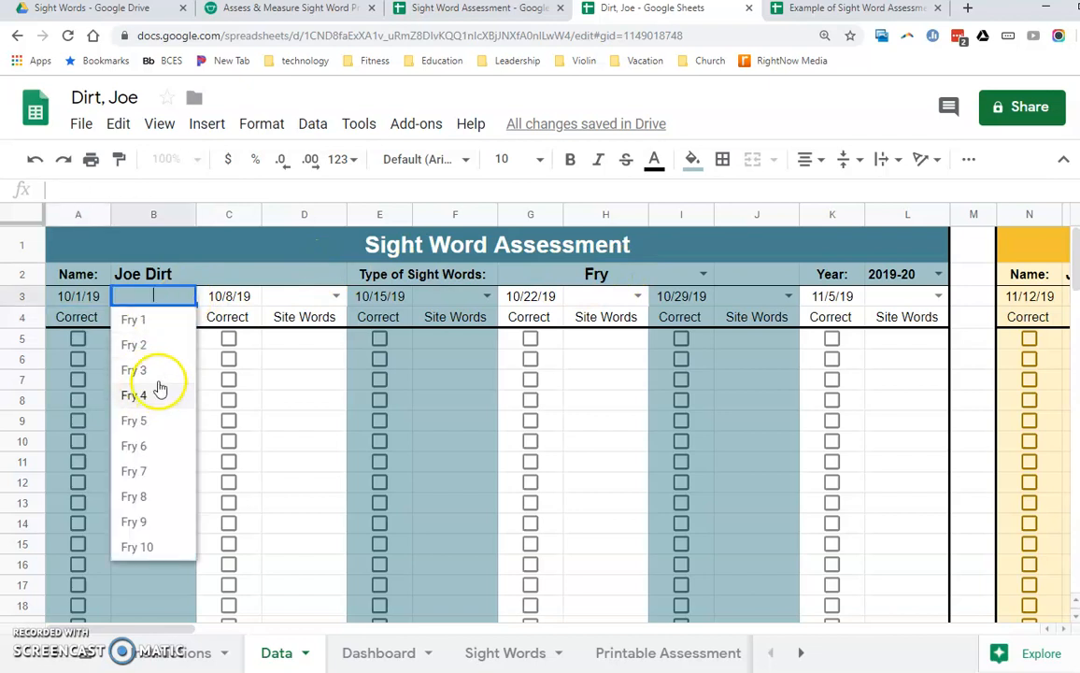
pyautogui.click(155, 323)
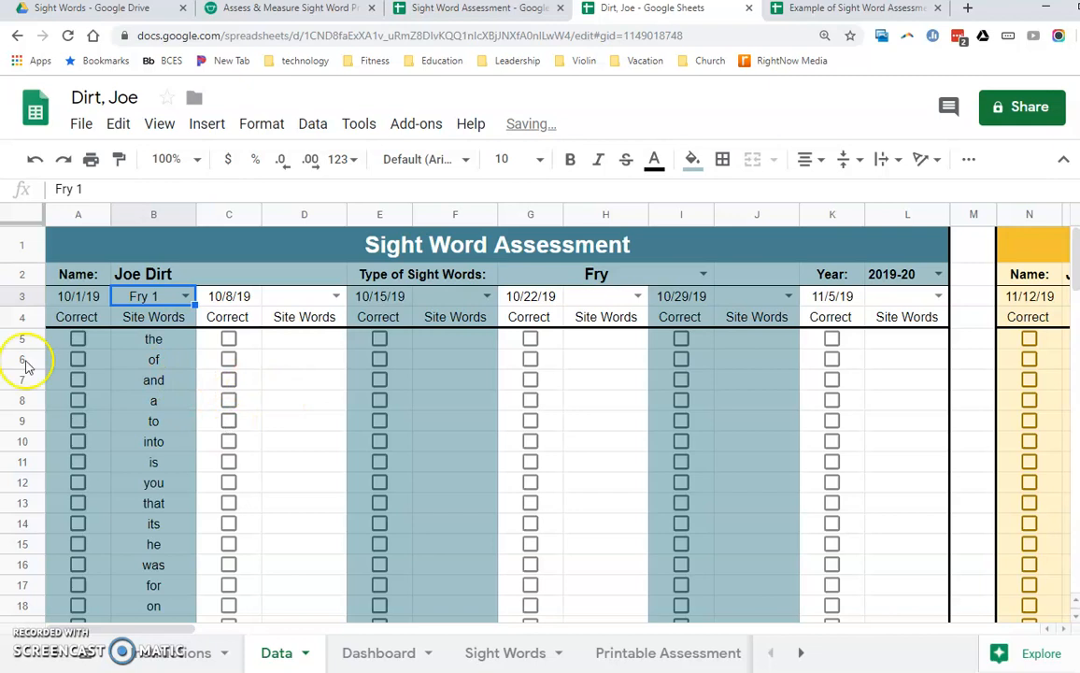
# - On the Printable Assessment sheet, set the type to Fry and the word list to Fry 1
pyautogui.click(631, 656)
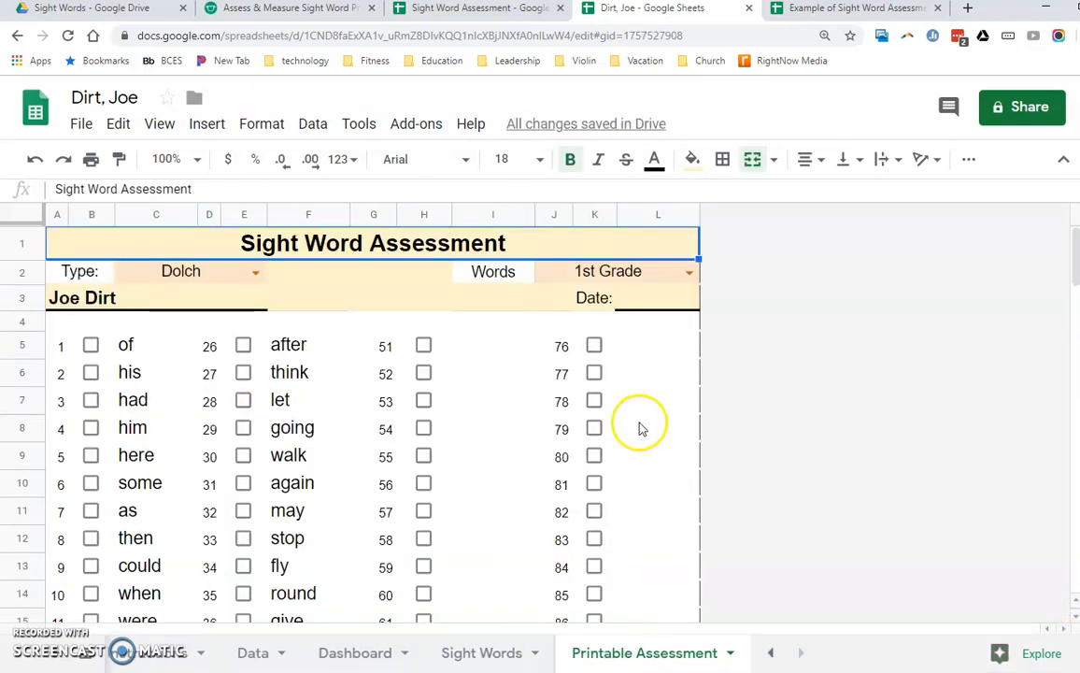
pyautogui.click(652, 273)
pyautogui.click(256, 272)
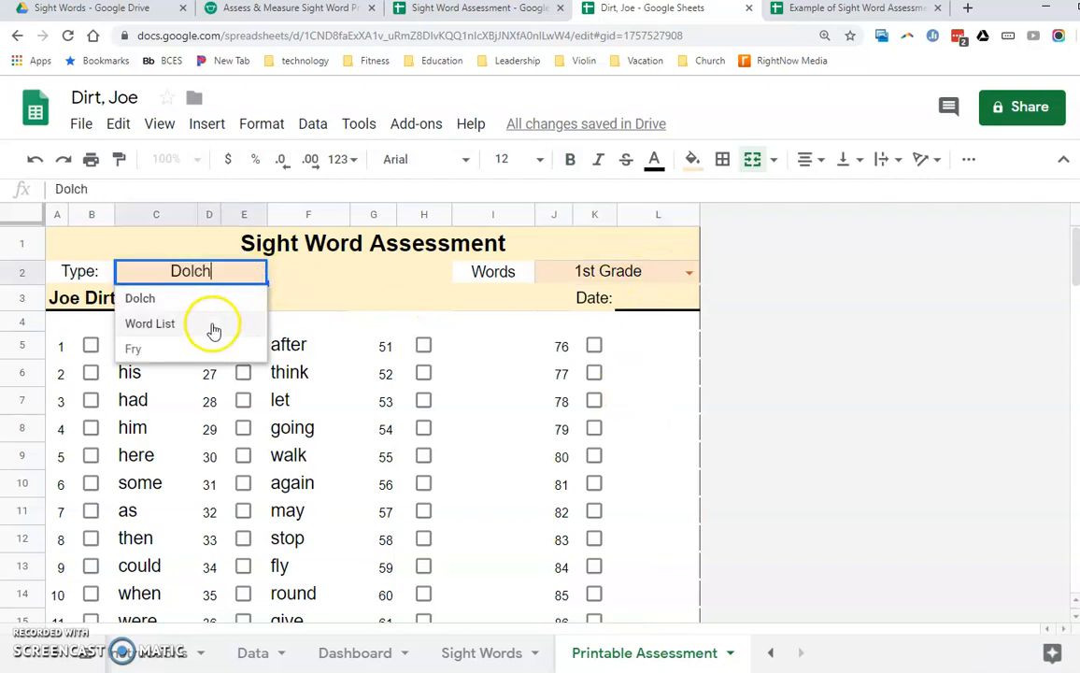
pyautogui.click(188, 347)
pyautogui.click(687, 273)
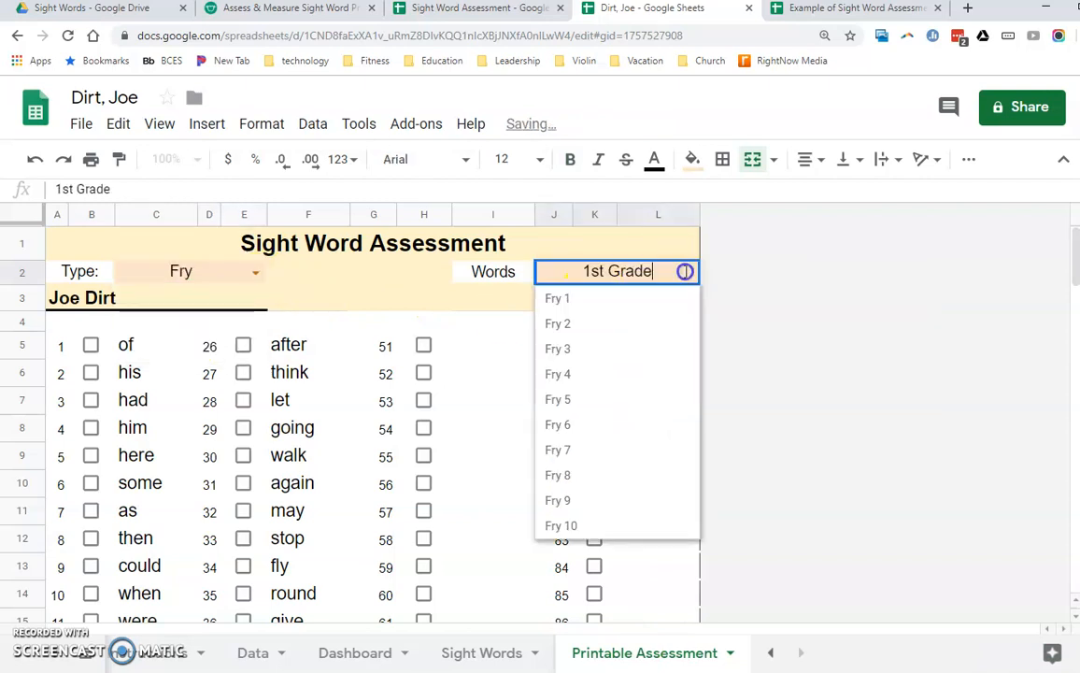
pyautogui.click(627, 303)
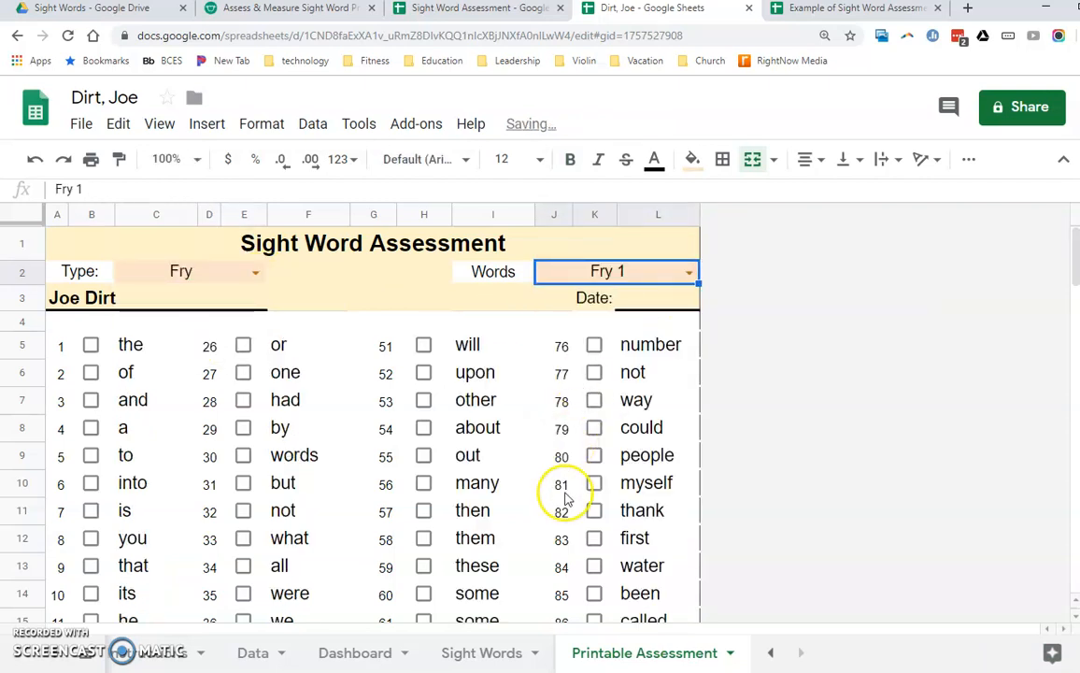
# - Preview the printable assessment in portrait orientation and leave the print settings without printing
pyautogui.click(90, 158)
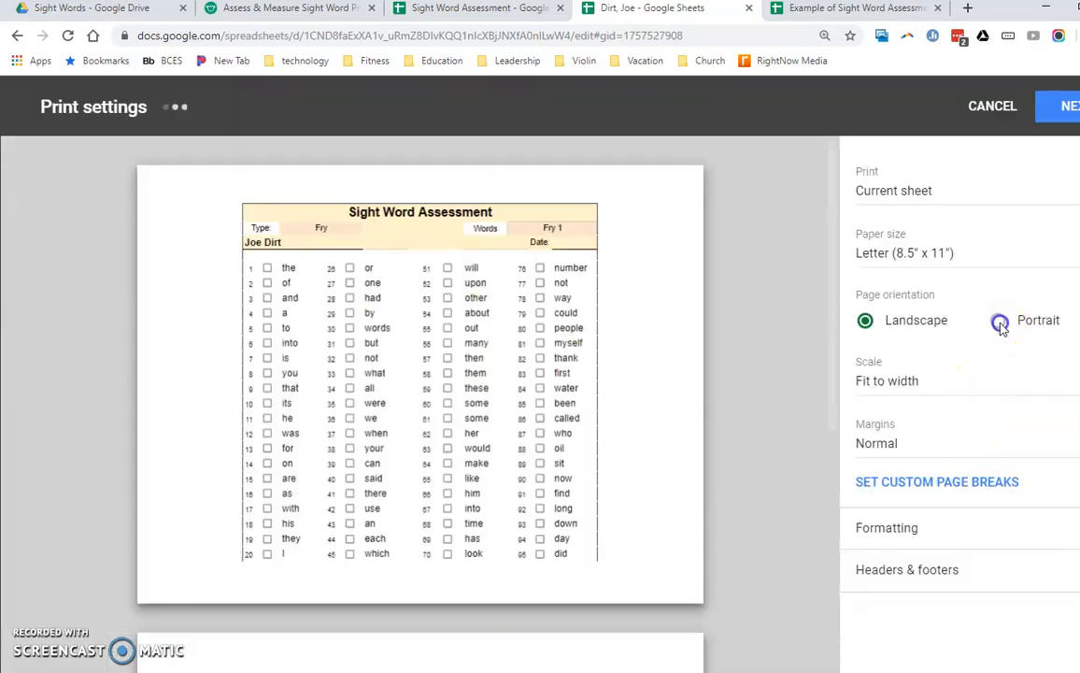
pyautogui.click(997, 320)
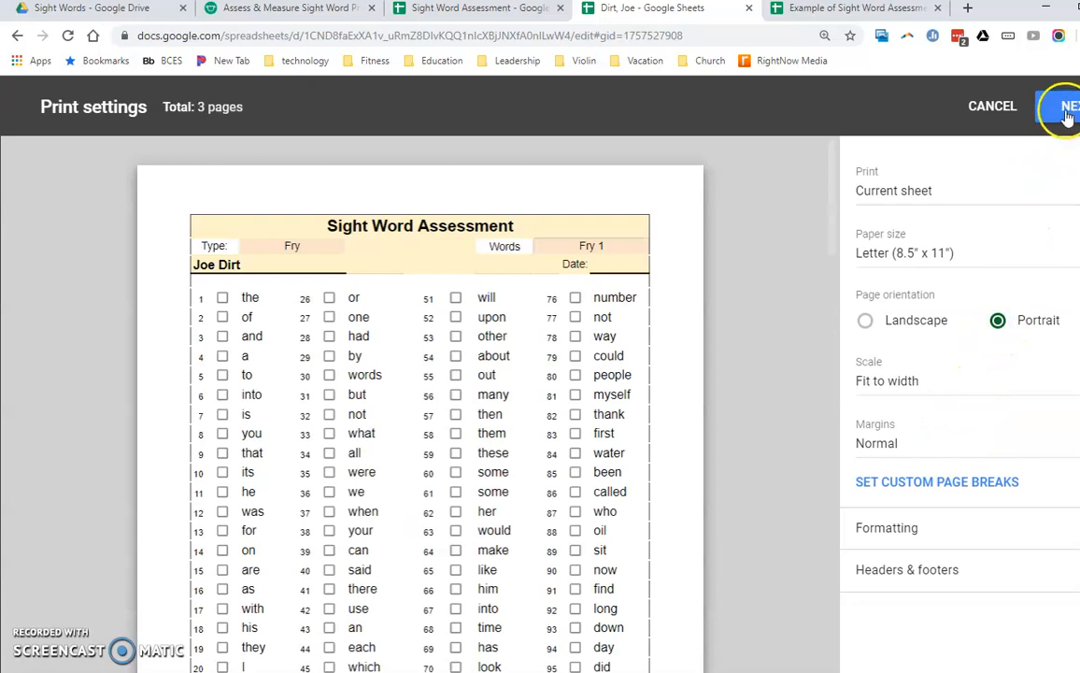
pyautogui.click(994, 108)
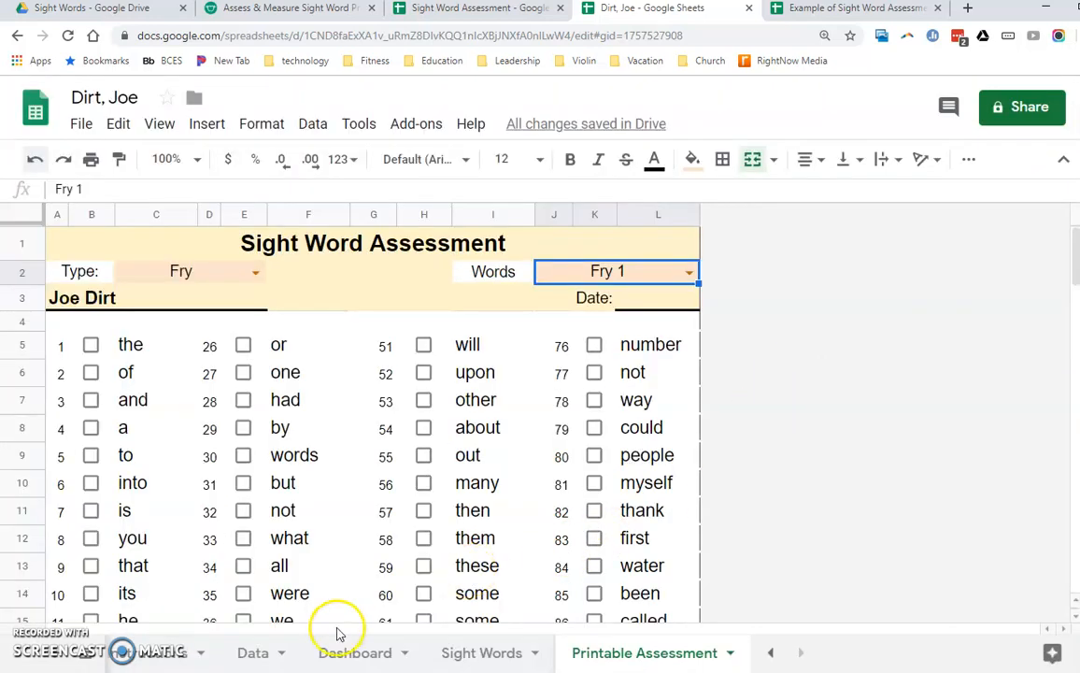
# - On the Data sheet, mark the words "the", "of", "and" and "a" as correct for 10/1/19
pyautogui.click(262, 650)
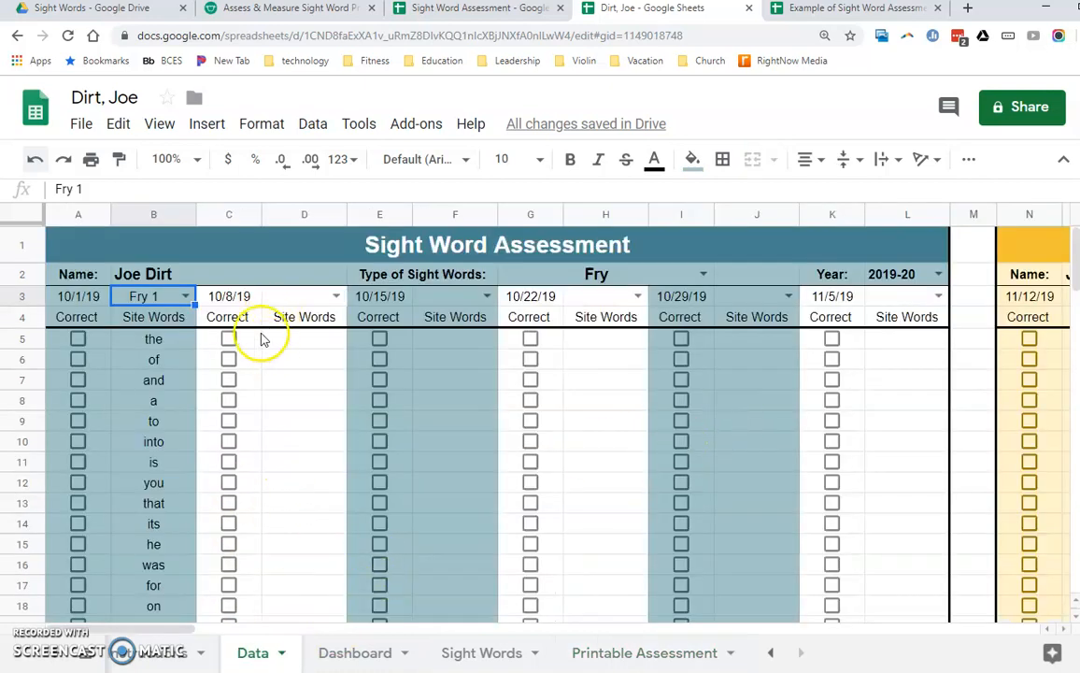
pyautogui.click(78, 360)
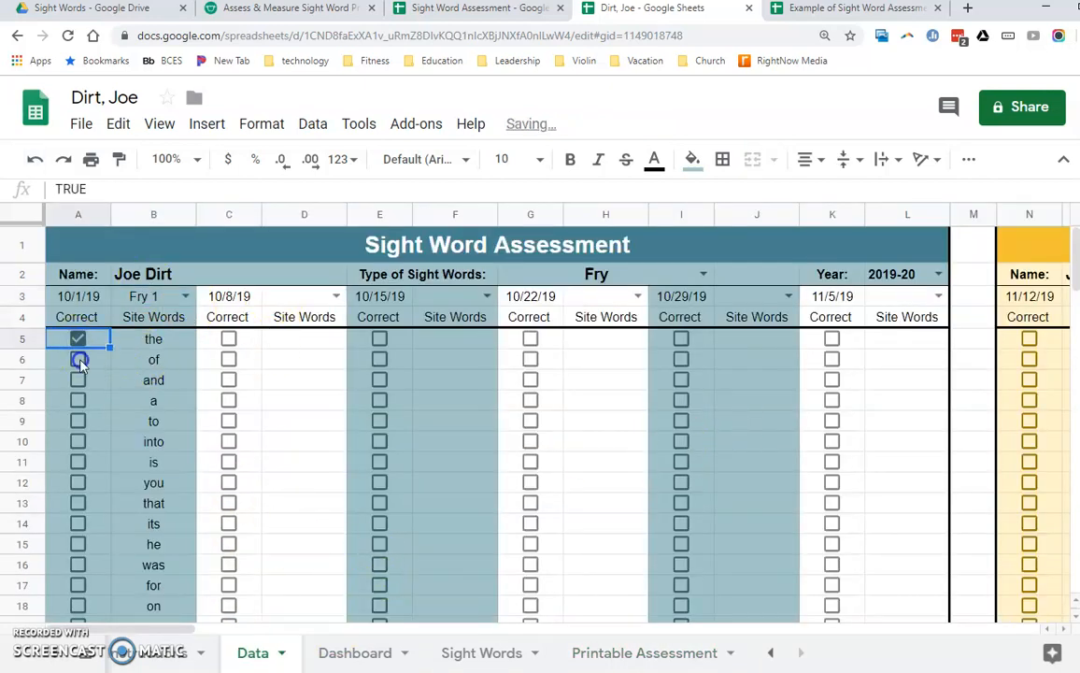
pyautogui.click(78, 380)
pyautogui.click(77, 400)
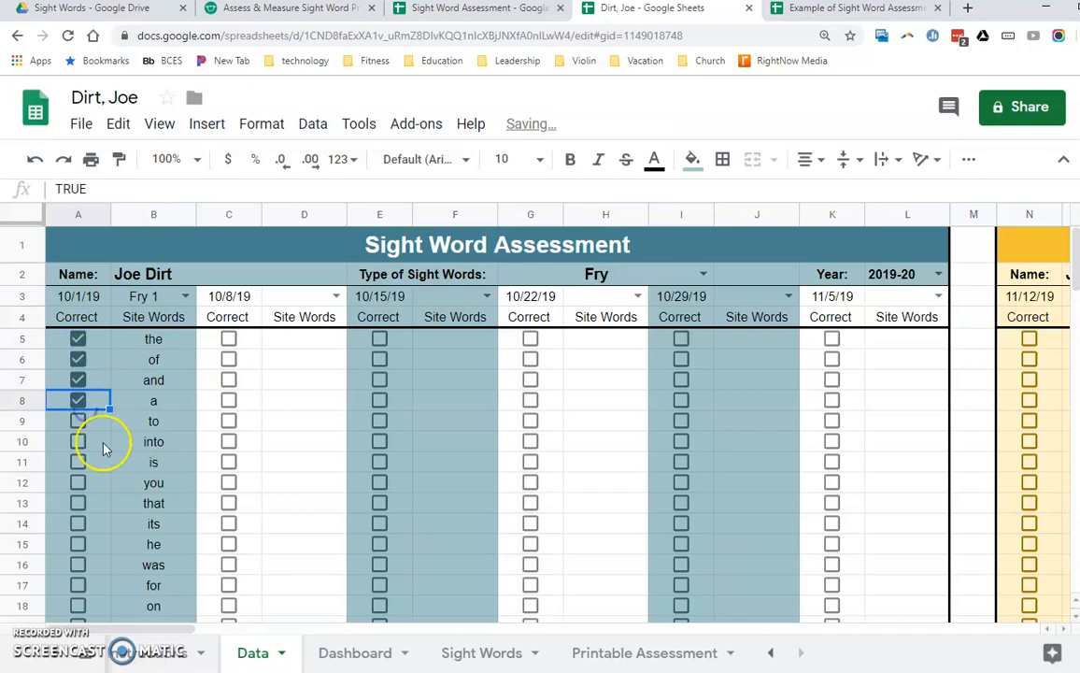
# - Mark all words from "into" to "had" (A10:A32) as correct for 10/1/19 in one go
pyautogui.scroll(-3, 141, 444)
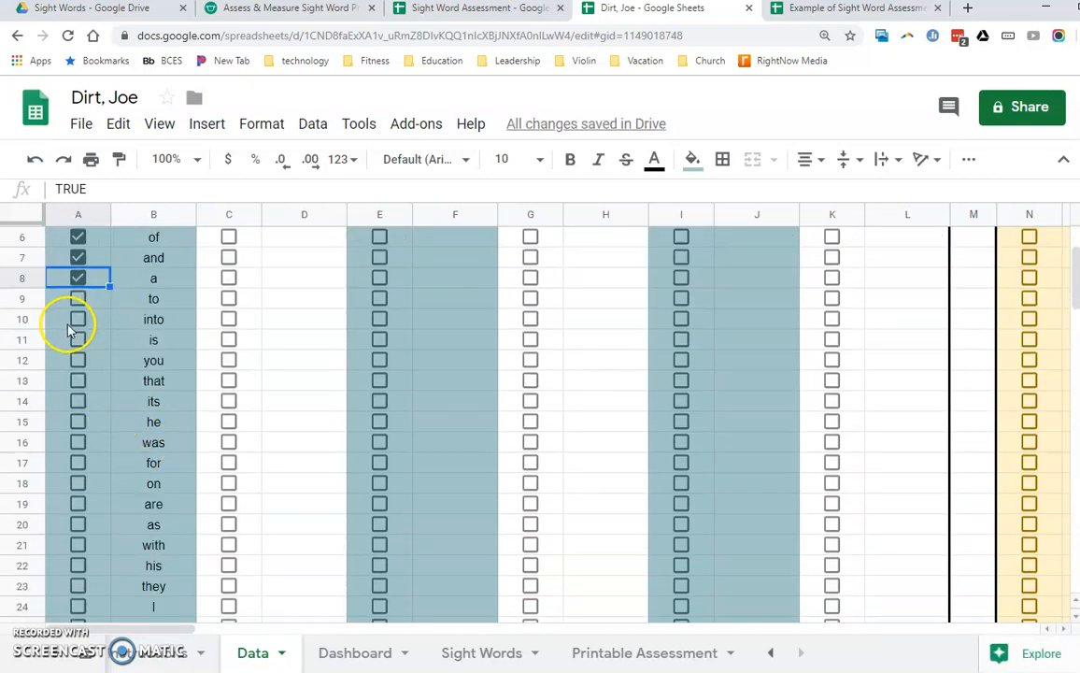
pyautogui.click(90, 320)
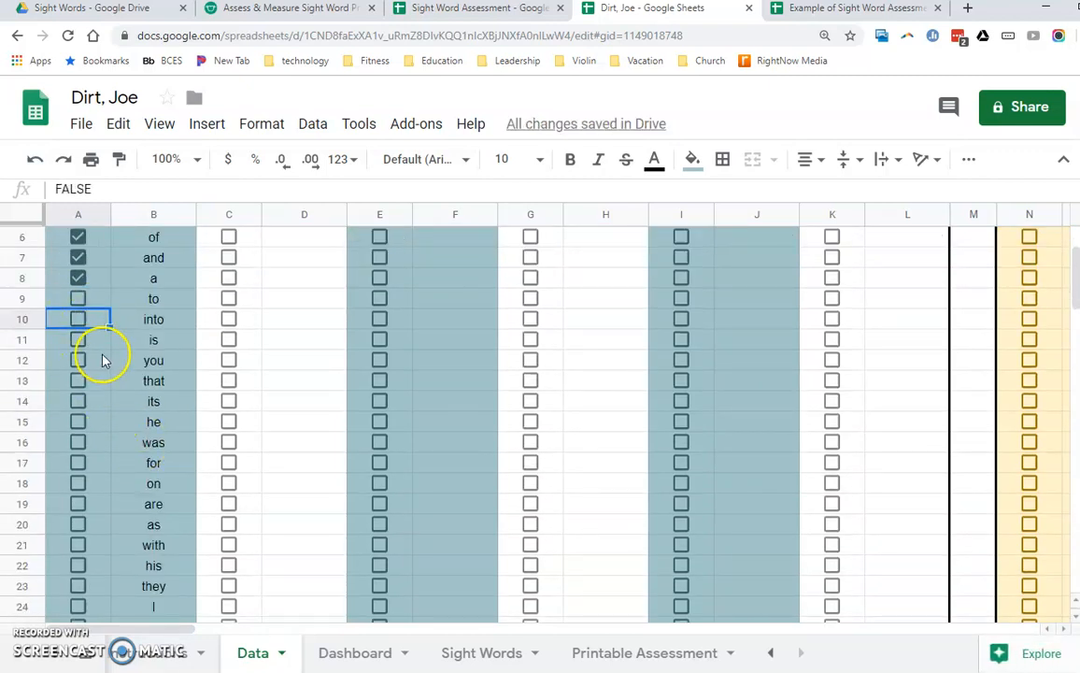
pyautogui.scroll(-10, 101, 359)
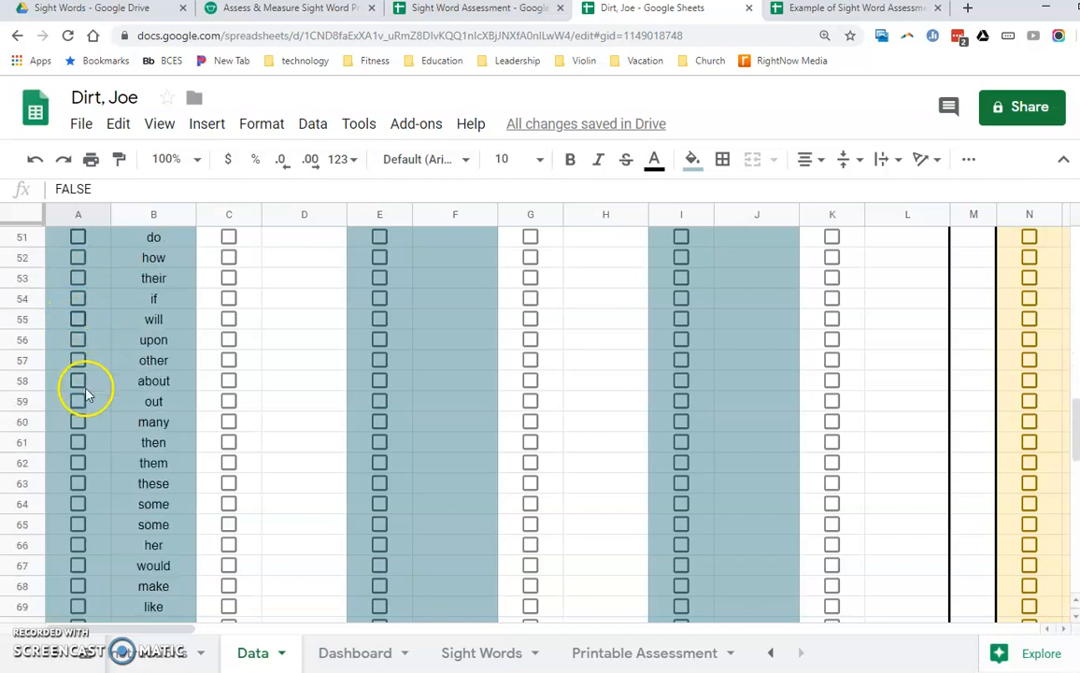
pyautogui.keyDown('shift'); pyautogui.click(90, 484); pyautogui.keyUp('shift')
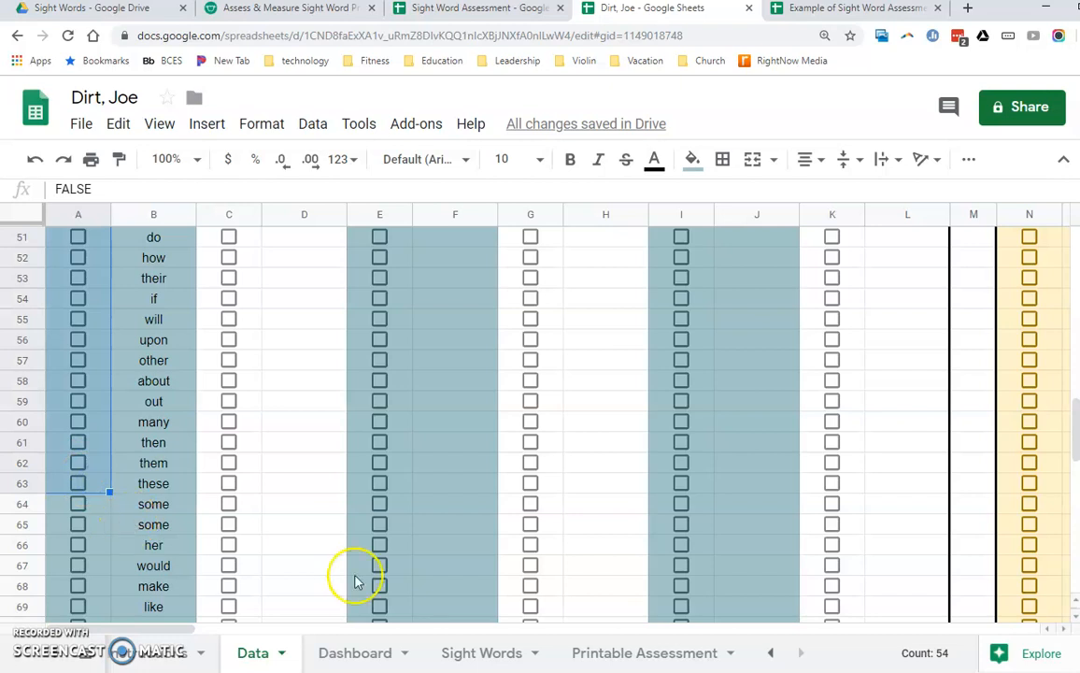
pyautogui.scroll(12, 150, 448)
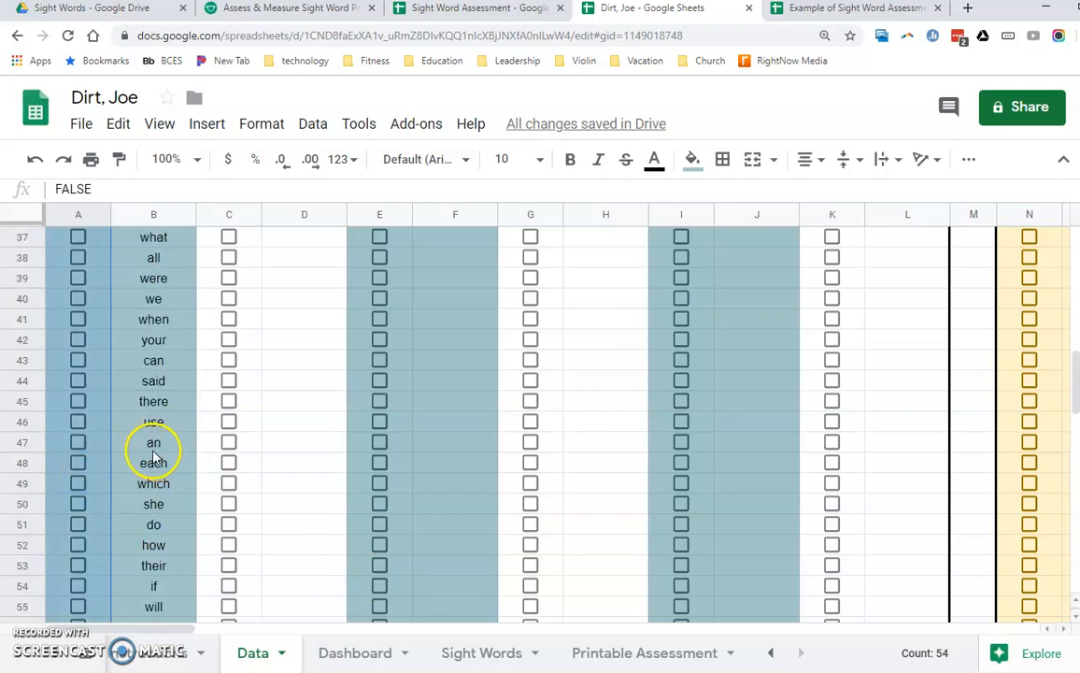
pyautogui.click(134, 441)
pyautogui.moveTo(102, 442); pyautogui.dragTo(98, 535)
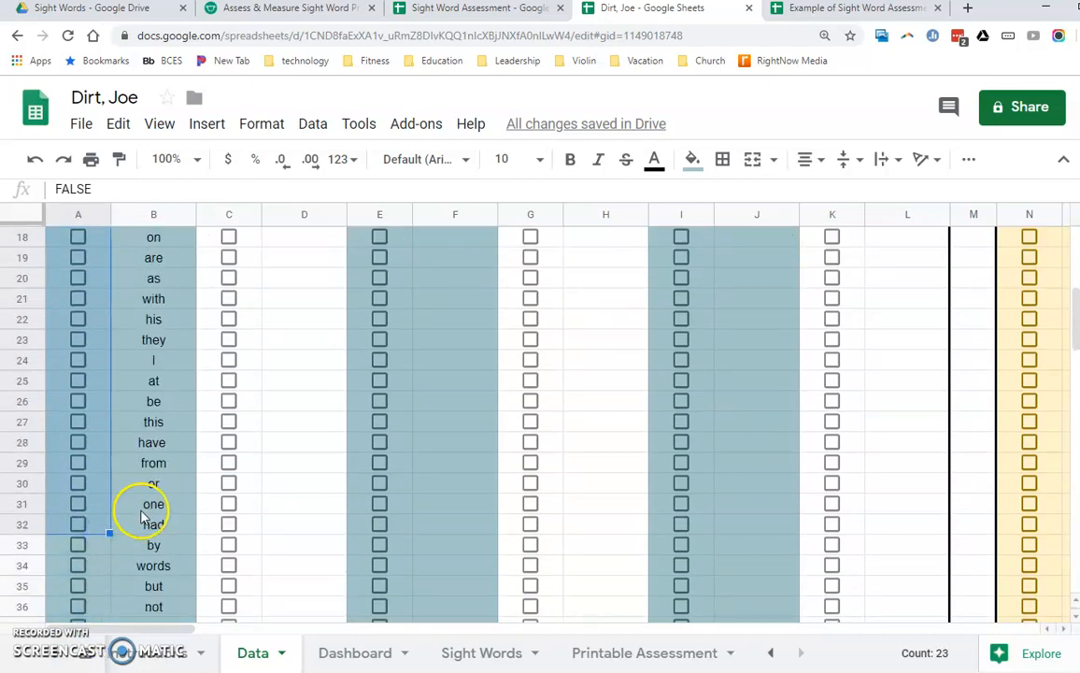
pyautogui.press('space')
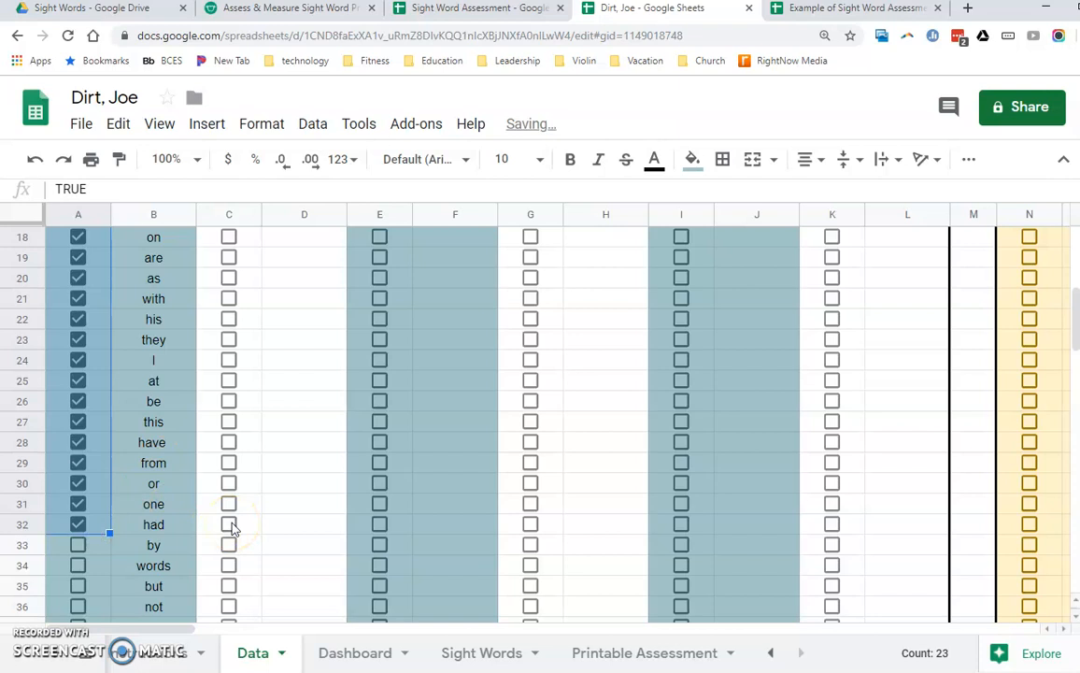
pyautogui.click(308, 450)
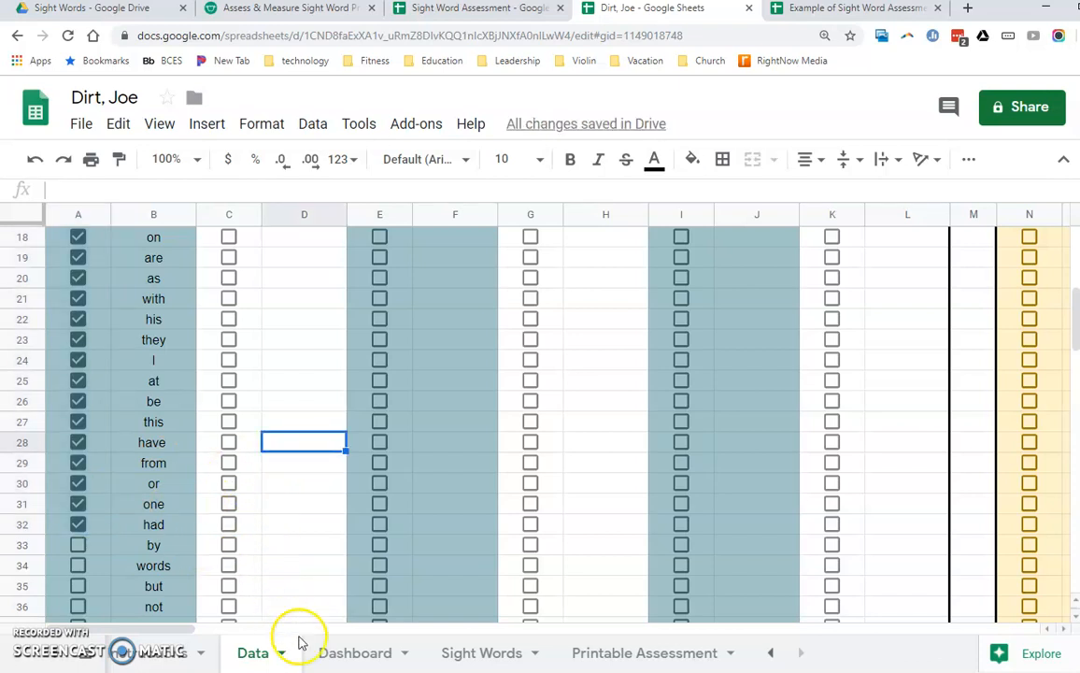
# - On the Dashboard, set the goal's accuracy percentage to 25%
pyautogui.click(350, 654)
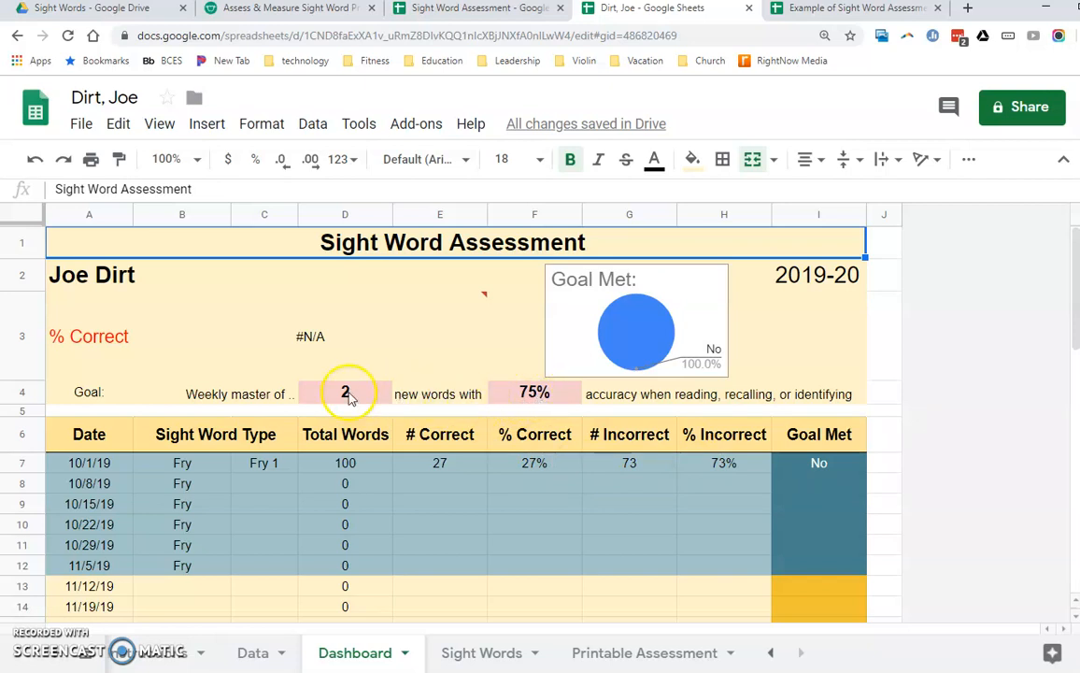
pyautogui.click(530, 404)
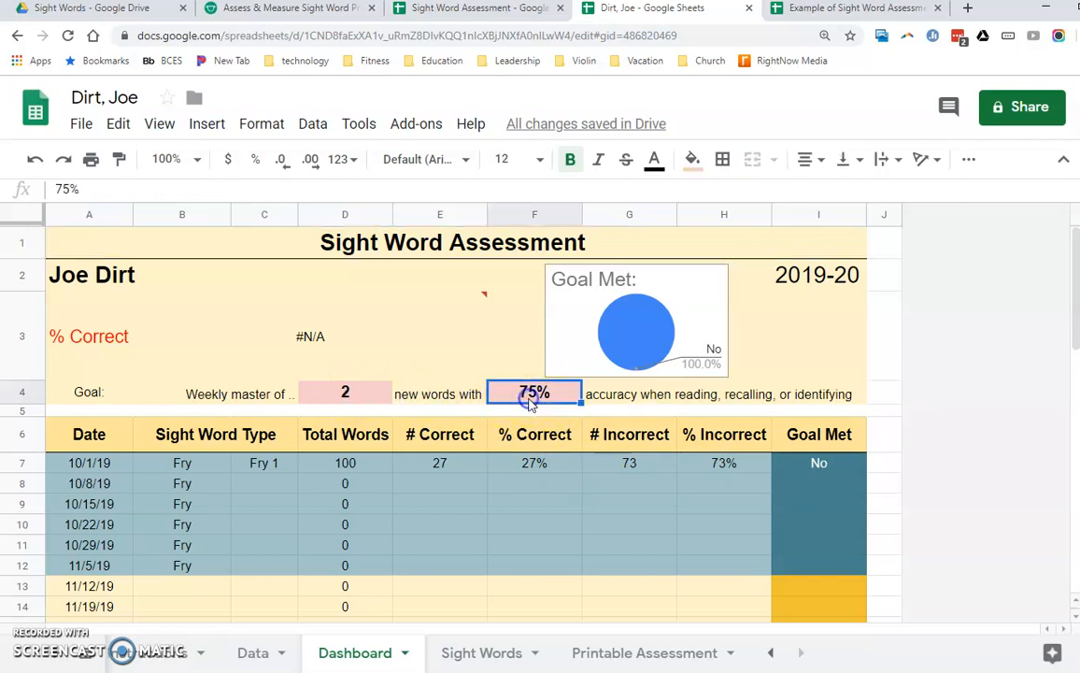
pyautogui.write('25')
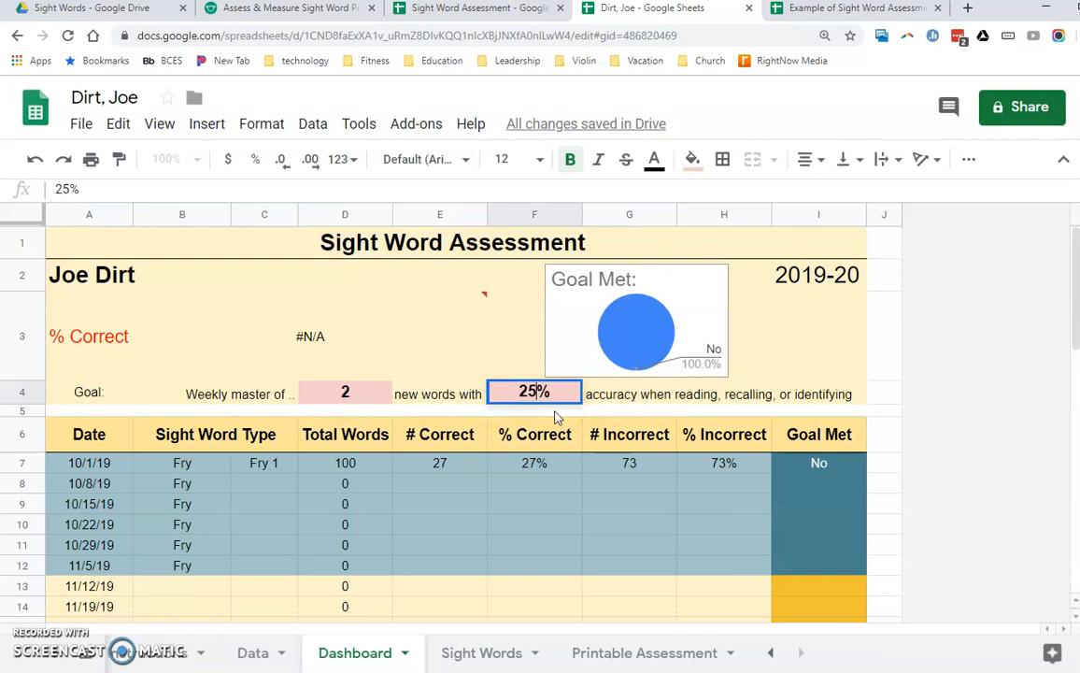
pyautogui.press('Return')
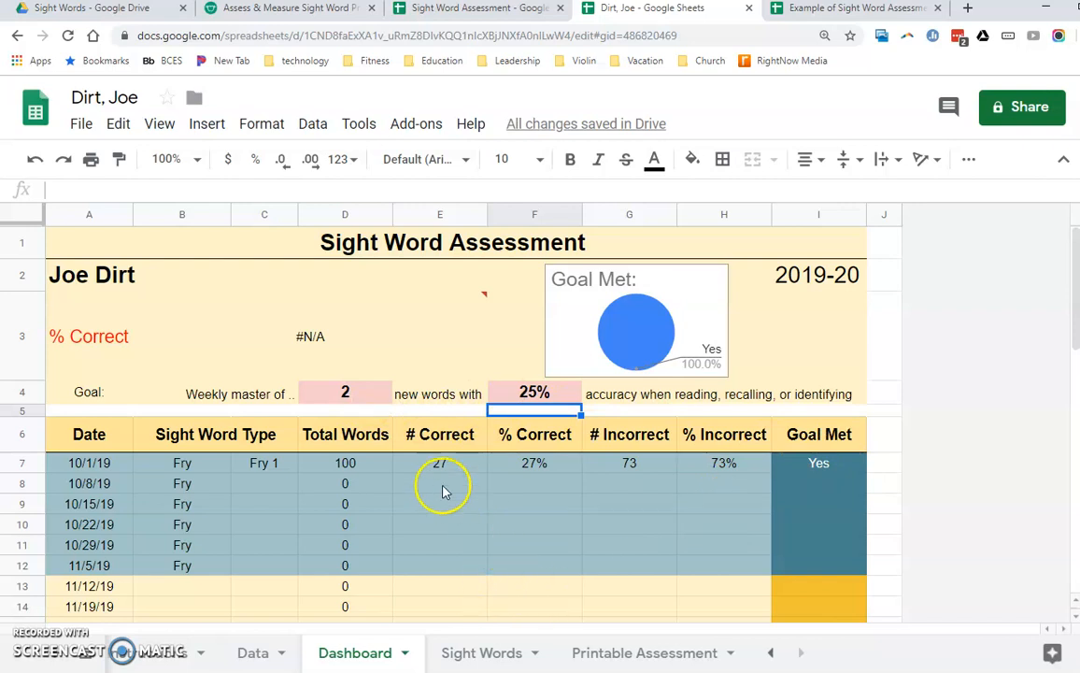
# - Examine the Dashboard's # Correct and % Correct formulas for the dates after 10/1/19 and the assessment dates on the Data sheet
pyautogui.click(473, 489)
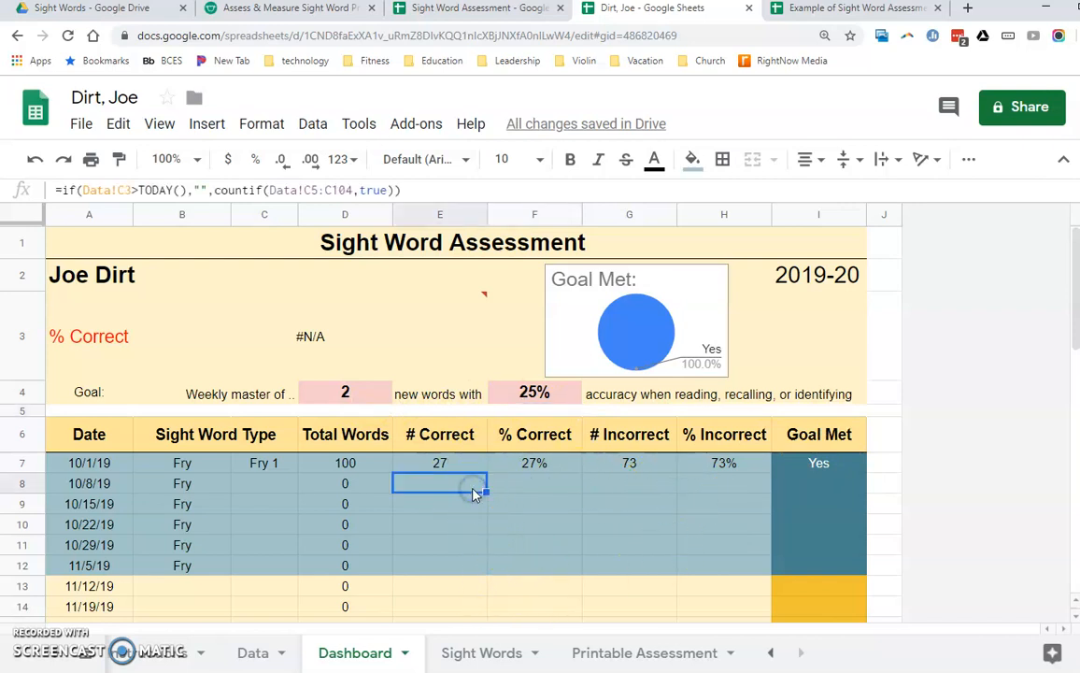
pyautogui.click(539, 480)
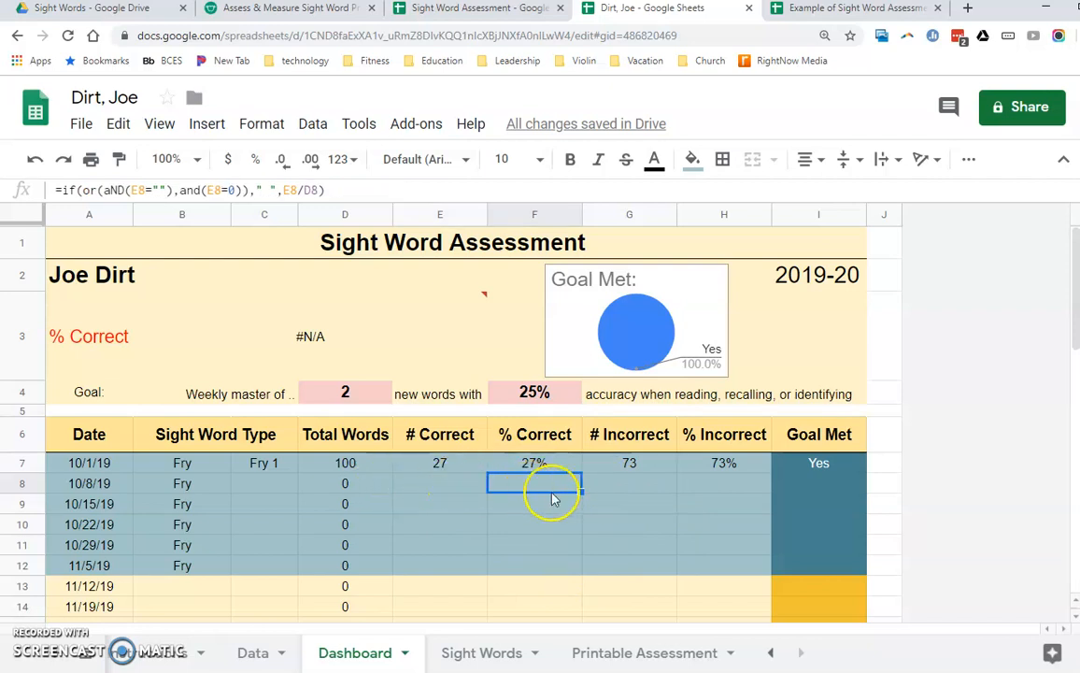
pyautogui.click(460, 503)
pyautogui.click(552, 547)
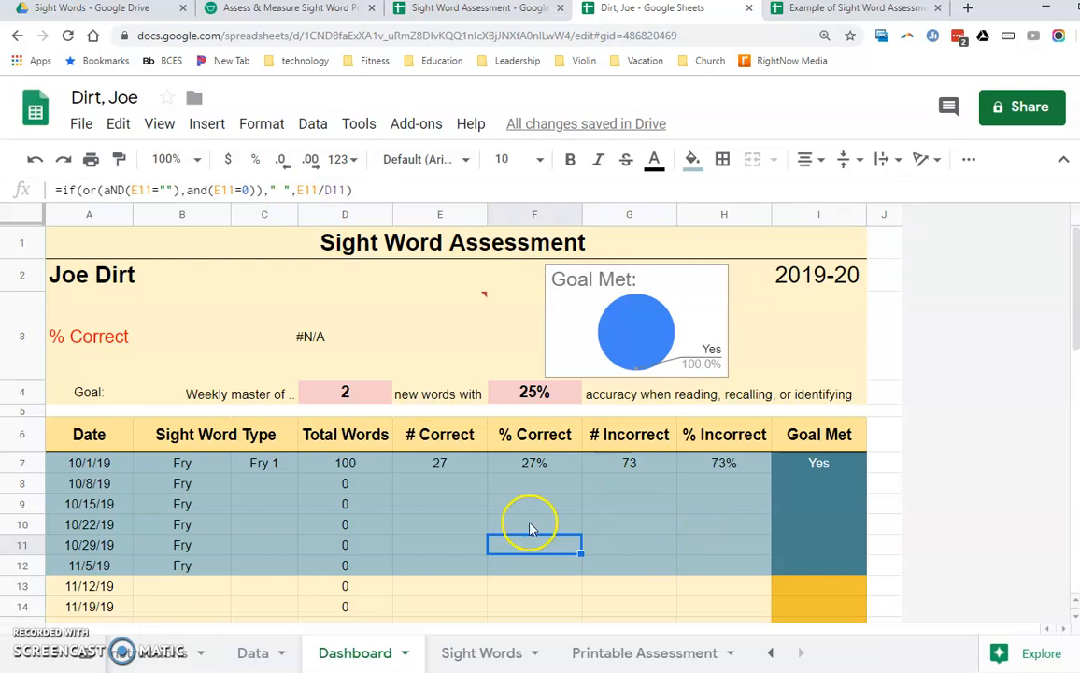
pyautogui.click(466, 485)
pyautogui.click(520, 483)
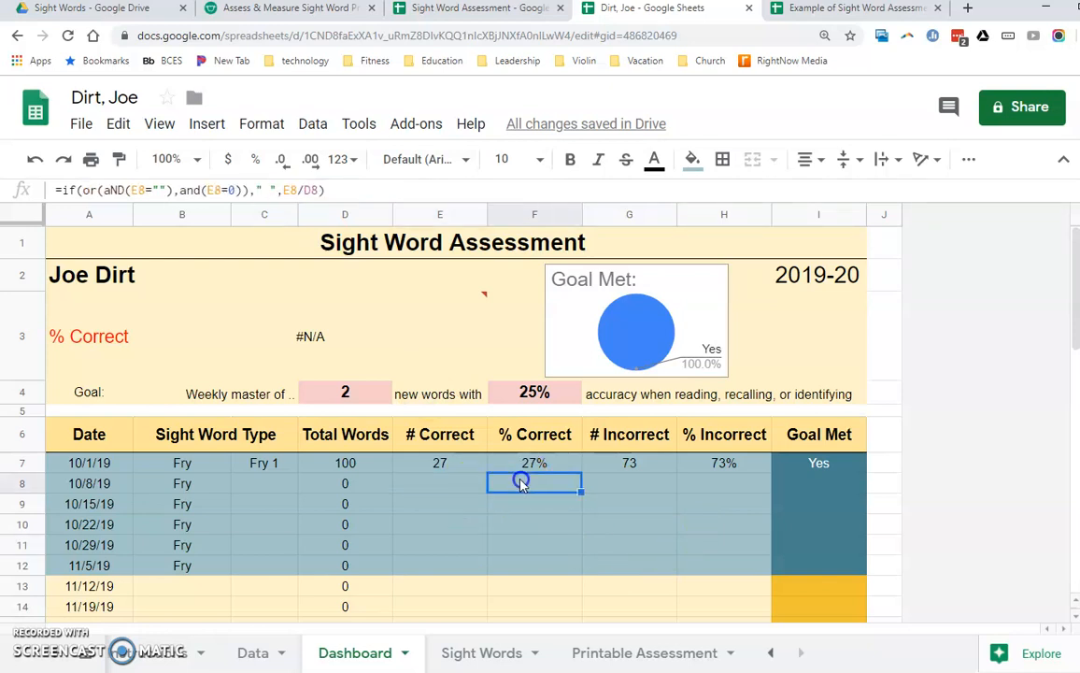
pyautogui.click(463, 489)
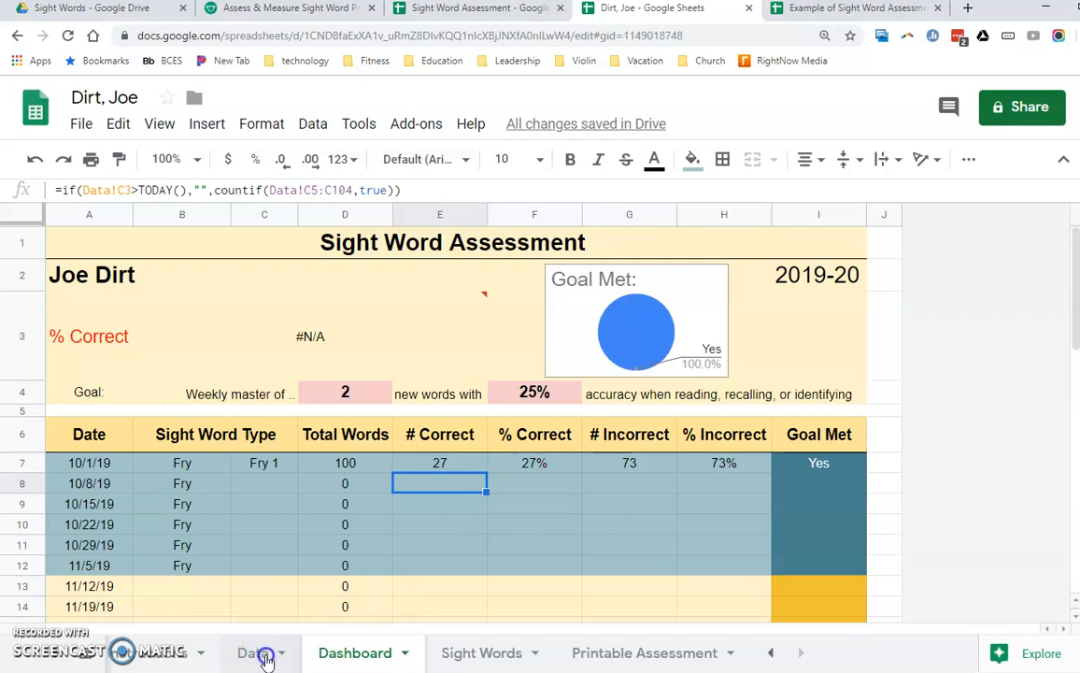
pyautogui.click(254, 653)
pyautogui.scroll(5, 191, 387)
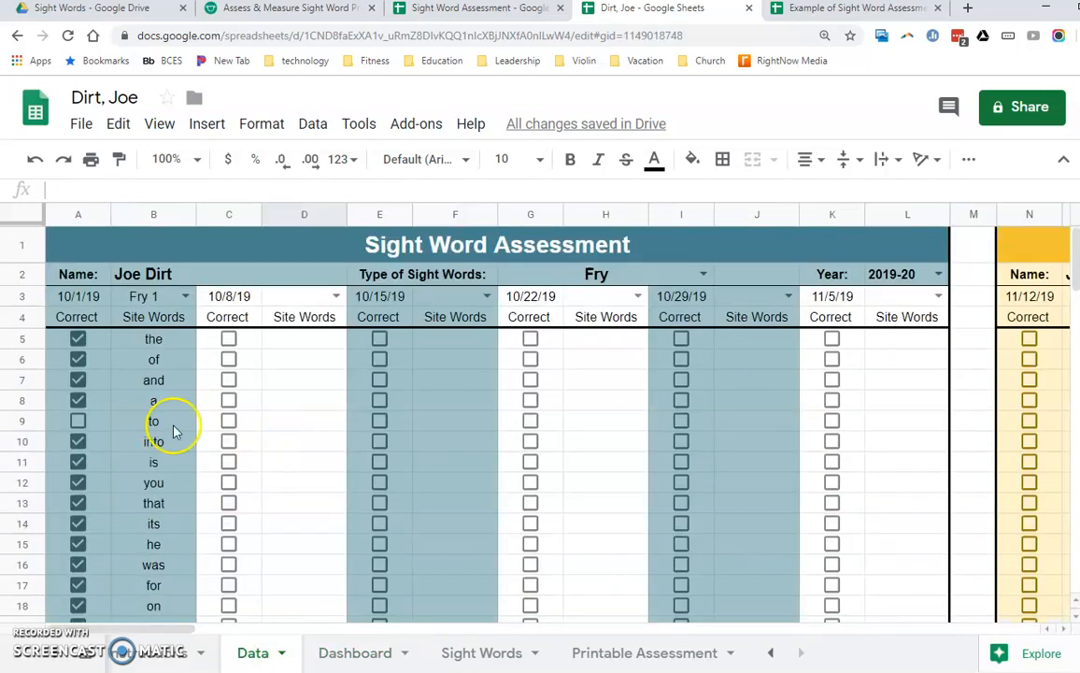
pyautogui.click(78, 296)
pyautogui.click(229, 294)
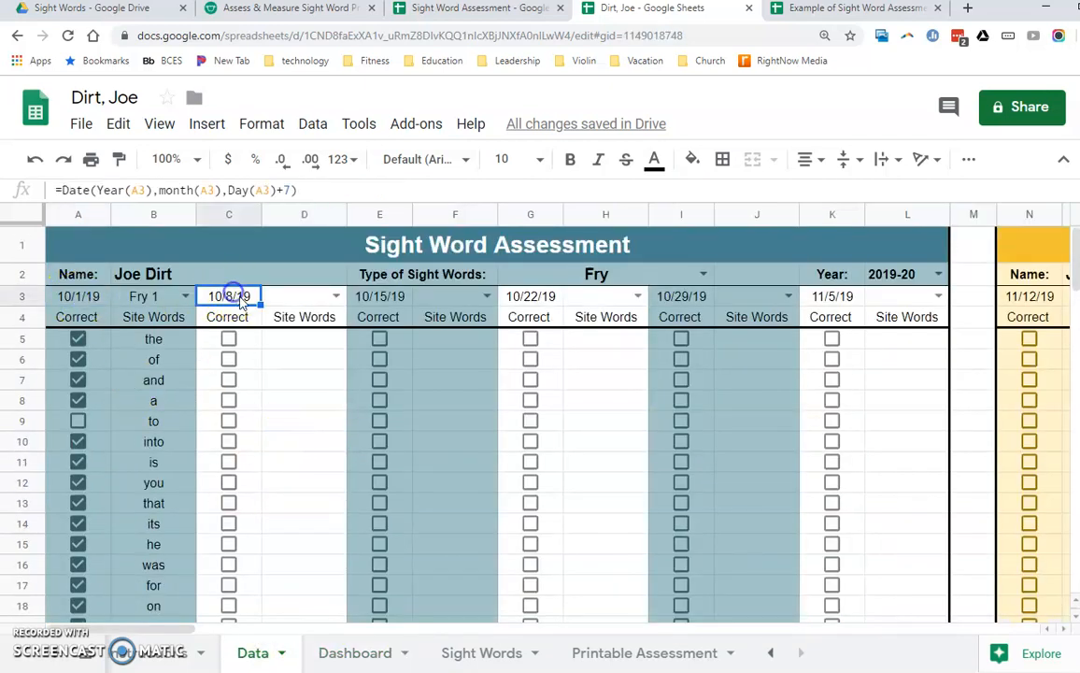
# - Preview a printout of only the Dashboard's cells A1:I8 and leave the print settings without printing
pyautogui.click(369, 665)
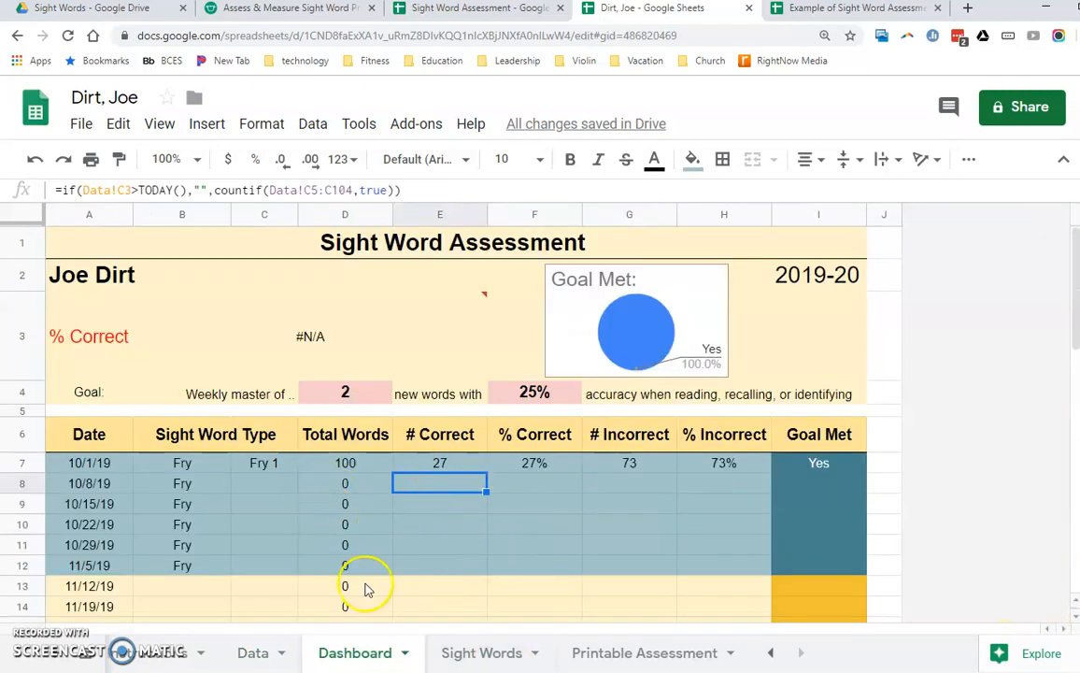
pyautogui.moveTo(184, 246); pyautogui.dragTo(221, 483)
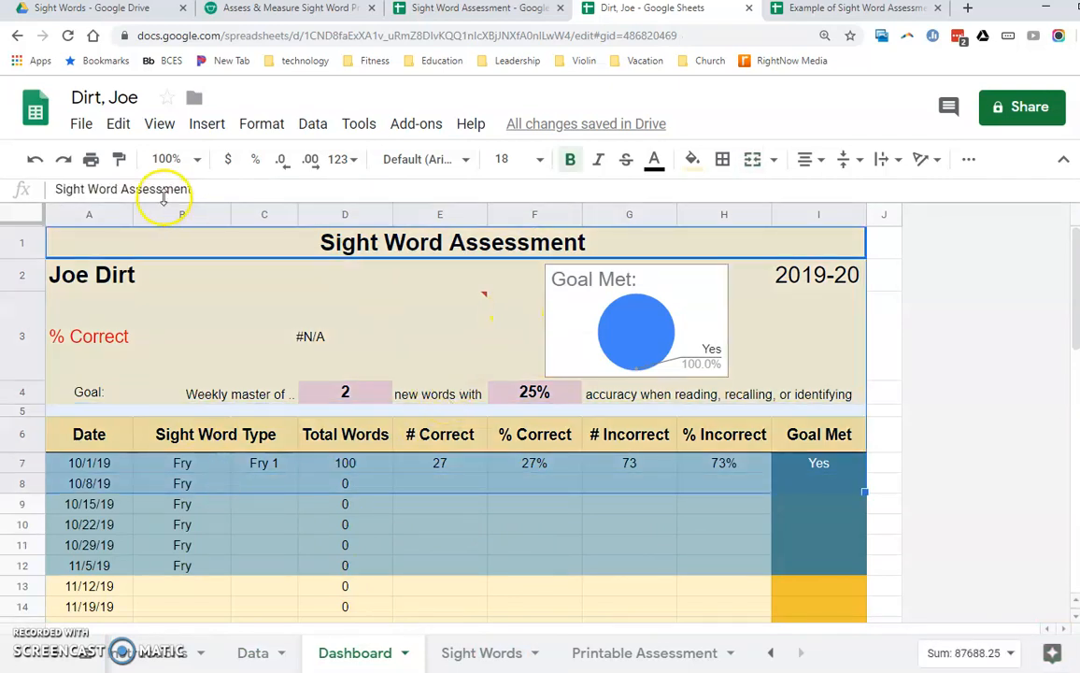
pyautogui.click(90, 159)
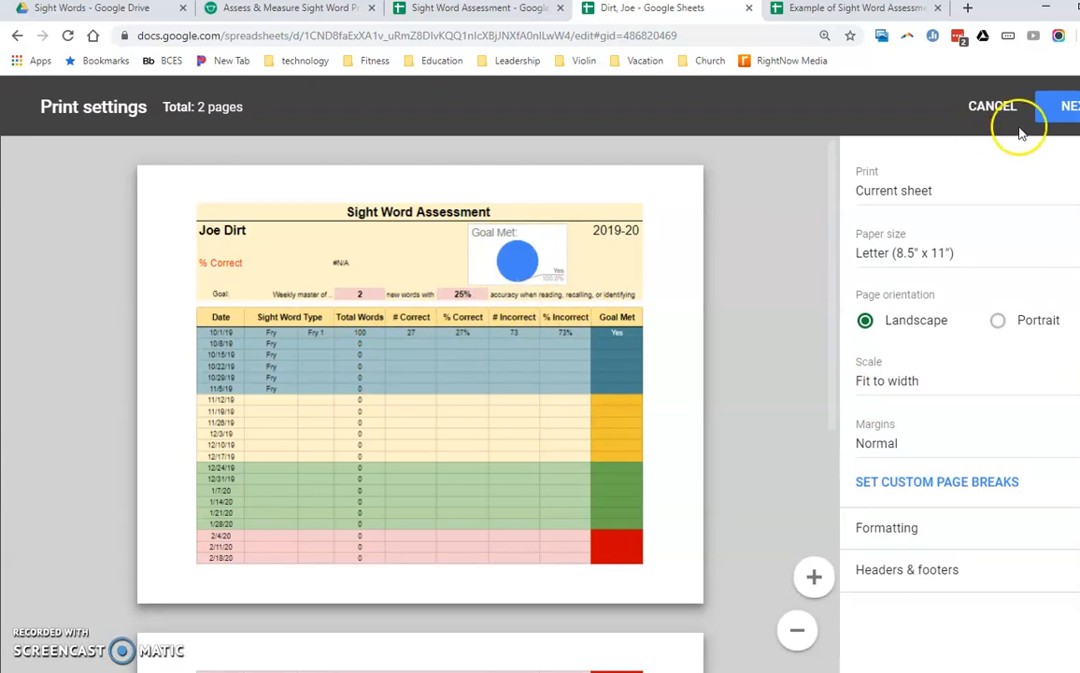
pyautogui.click(885, 178)
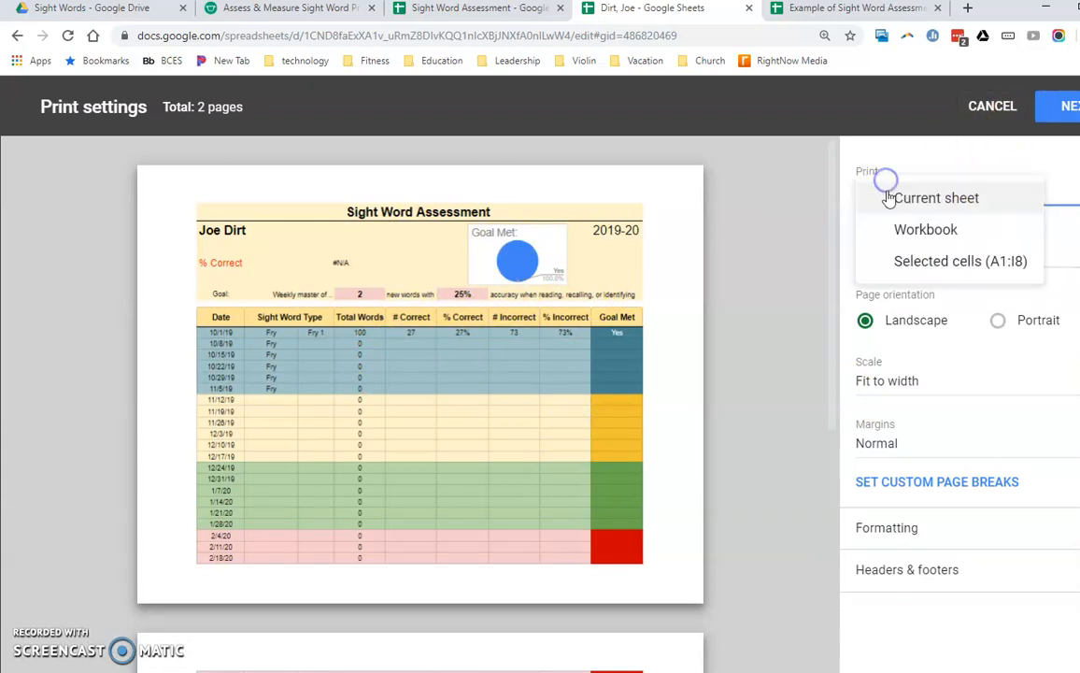
pyautogui.click(903, 259)
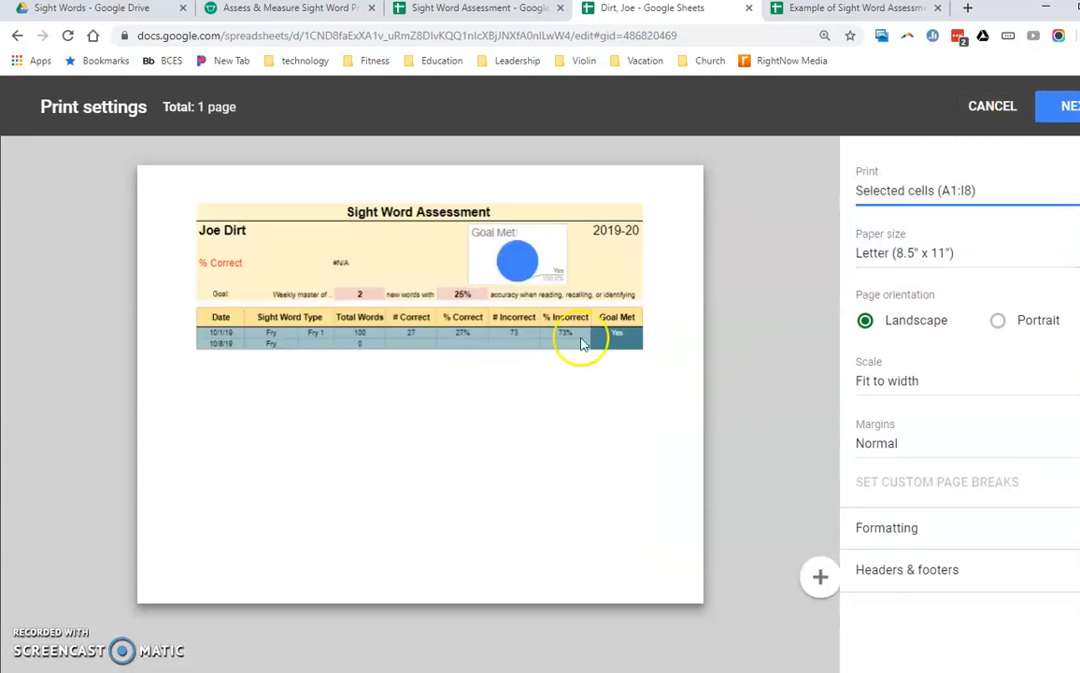
pyautogui.click(1018, 116)
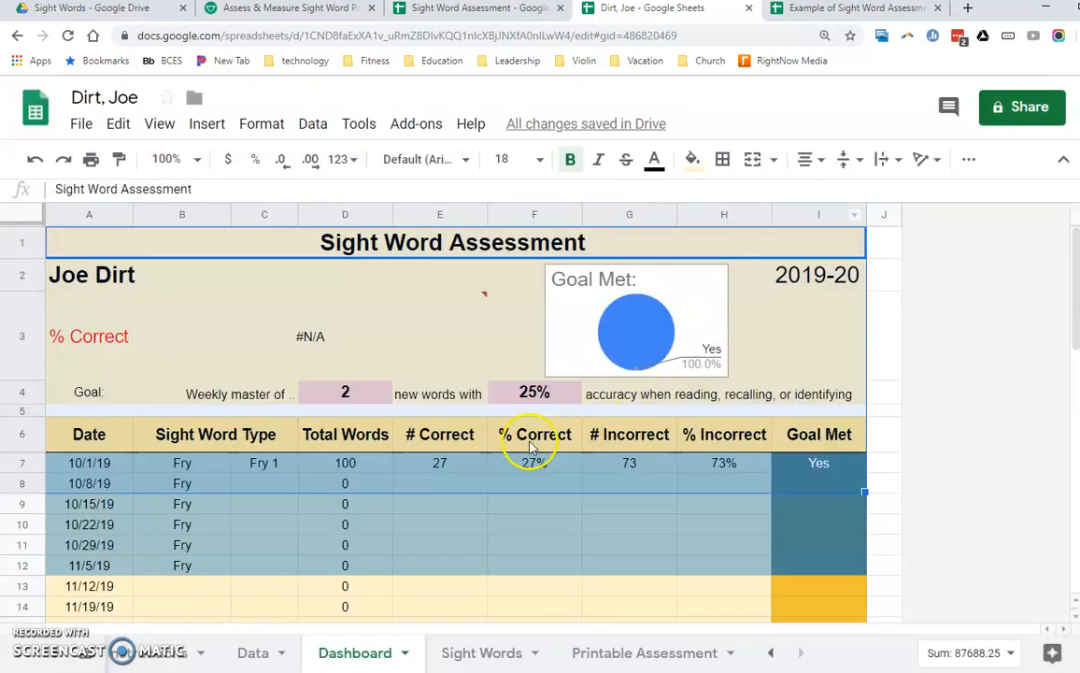
# - Switch to the Example of Sight Word Assessment spreadsheet and examine the Dashboard's % Incorrect formulas for 9/20/19 and 9/27/19
pyautogui.click(404, 339)
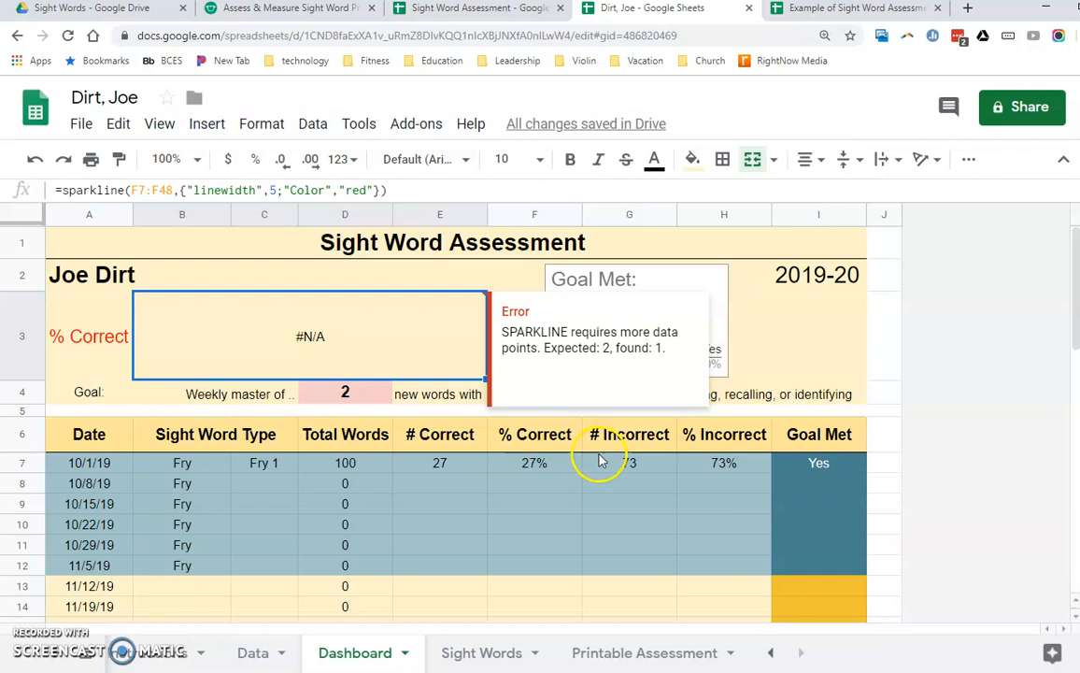
pyautogui.click(814, 10)
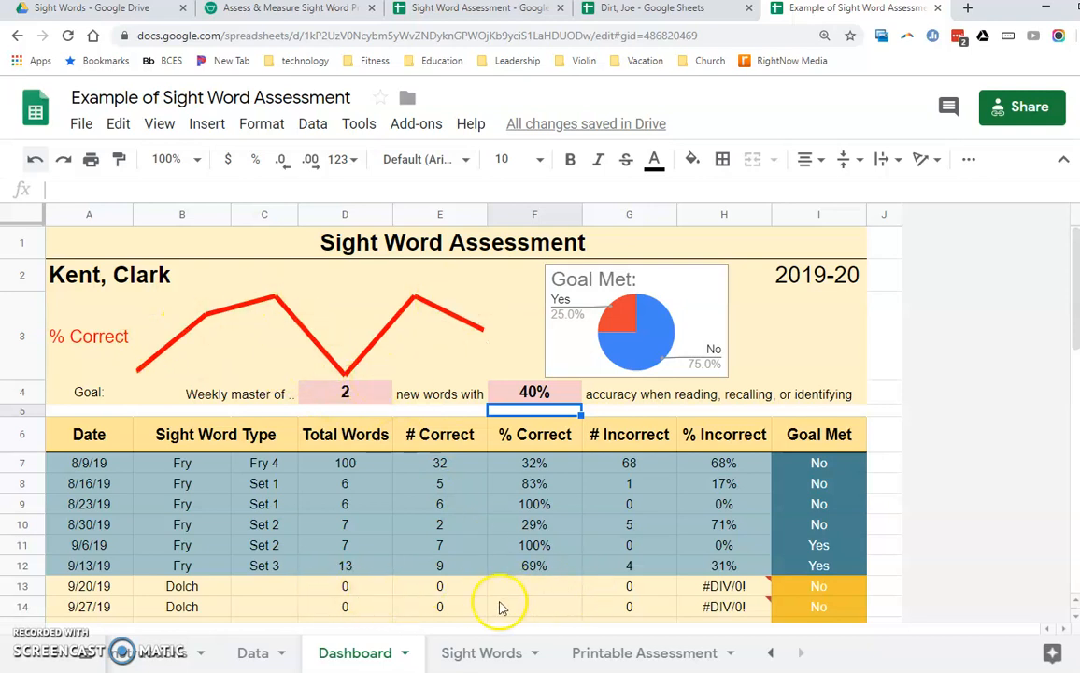
pyautogui.scroll(-1, 648, 598)
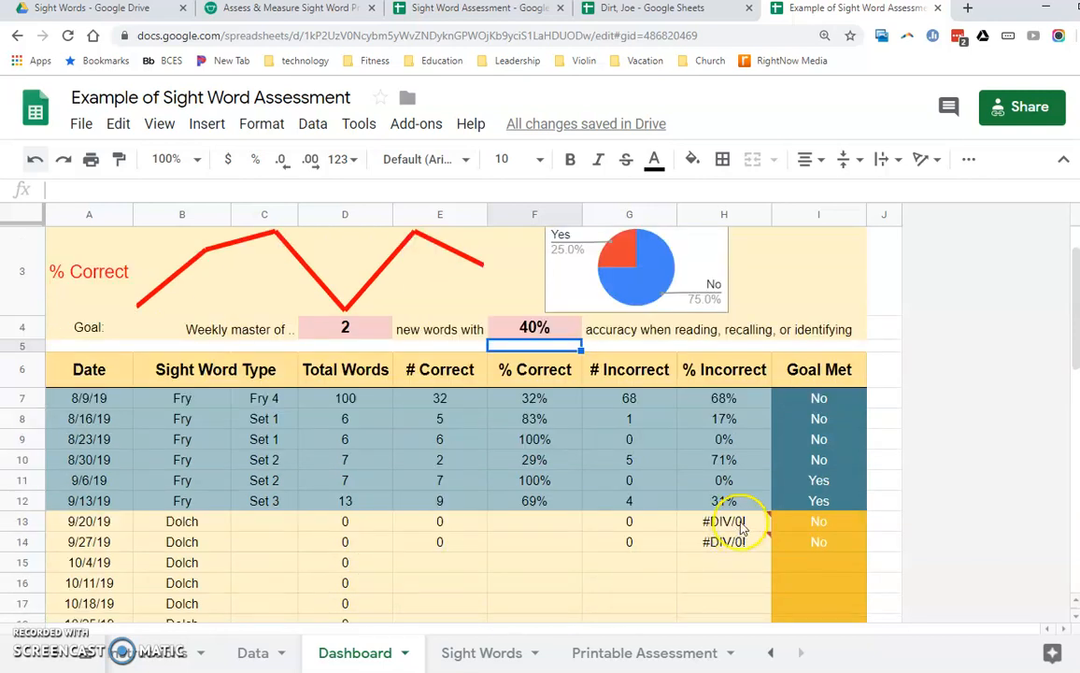
pyautogui.click(737, 540)
pyautogui.click(733, 525)
pyautogui.click(715, 540)
pyautogui.click(714, 521)
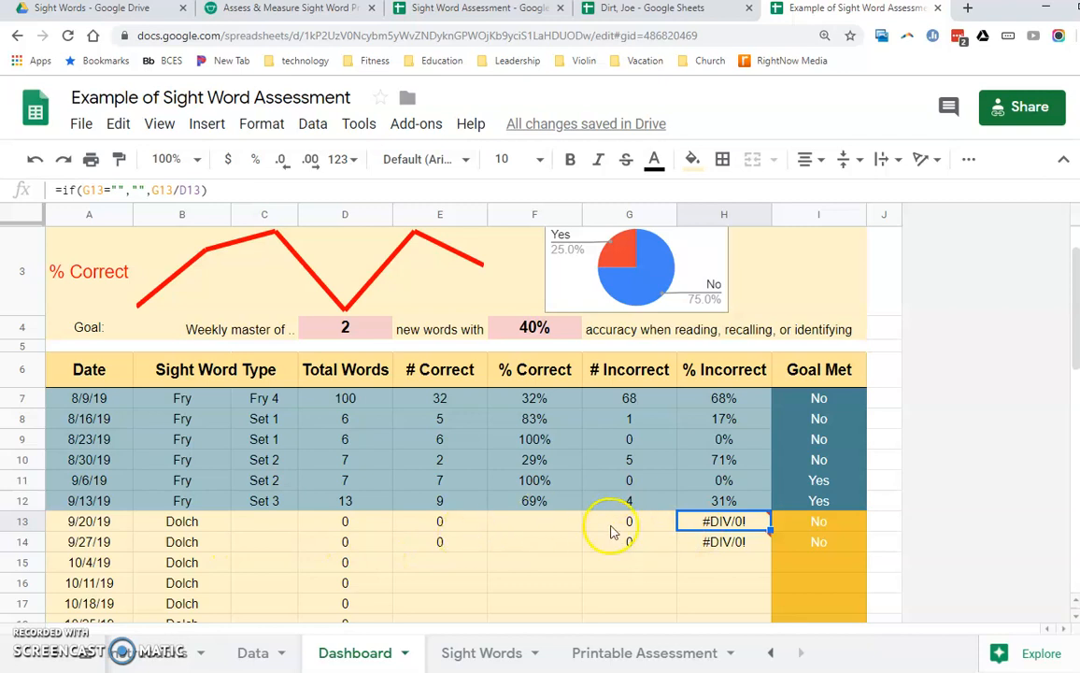
pyautogui.scroll(2, 272, 262)
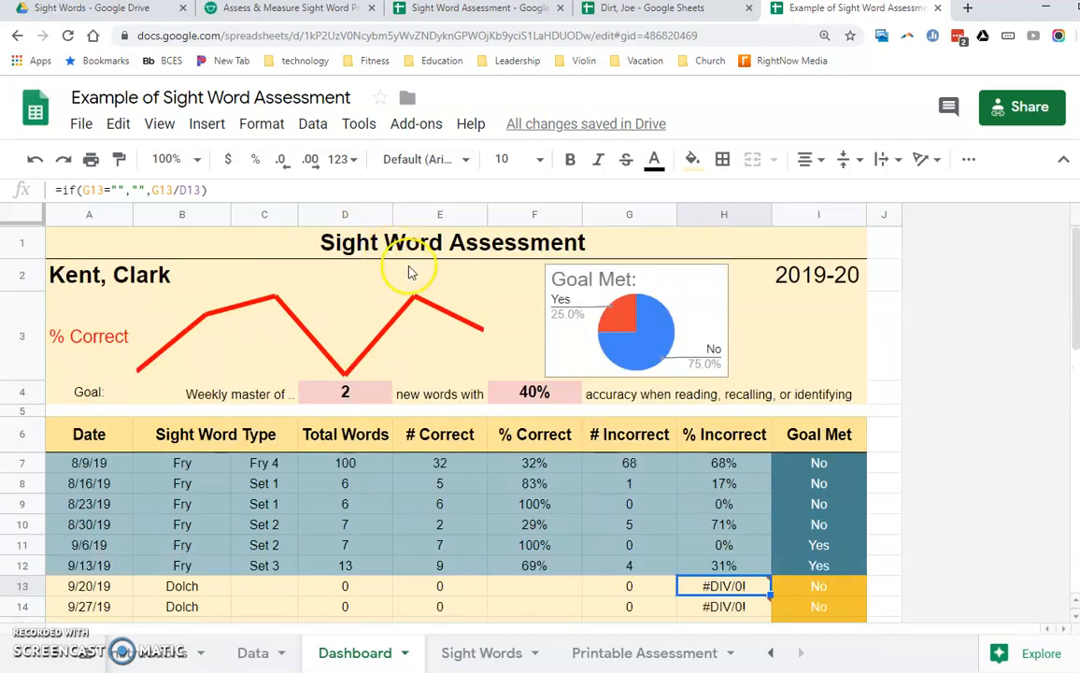
# - Preview a printout of only the example Dashboard's cells A1:I12 and leave the print settings without printing
pyautogui.moveTo(425, 260); pyautogui.dragTo(448, 573)
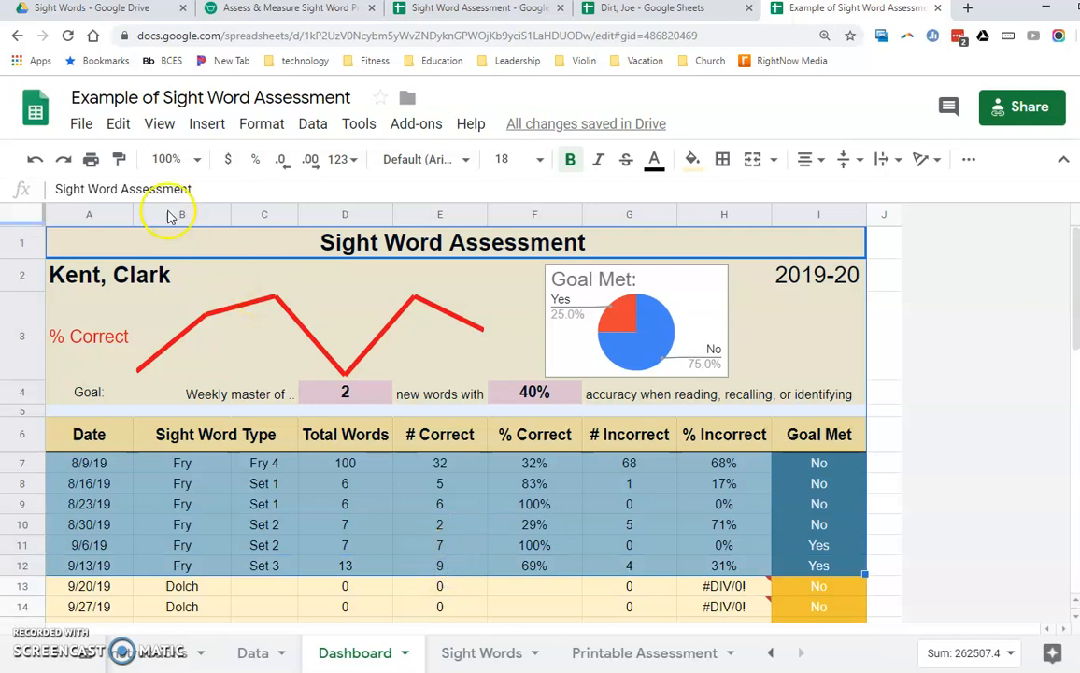
pyautogui.click(91, 159)
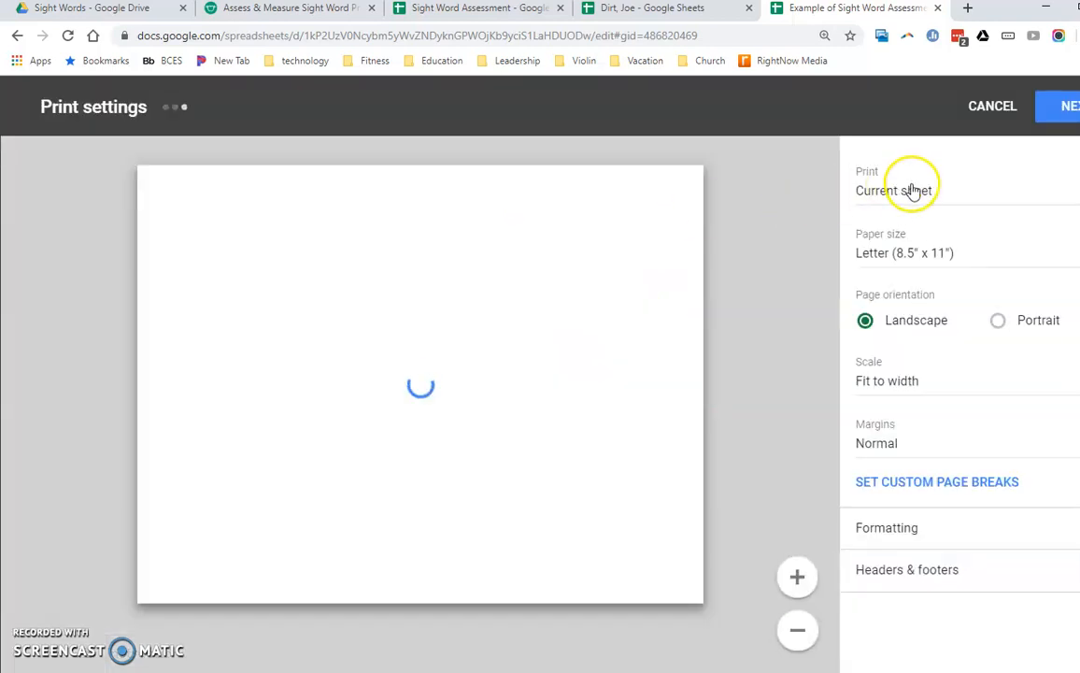
pyautogui.click(904, 191)
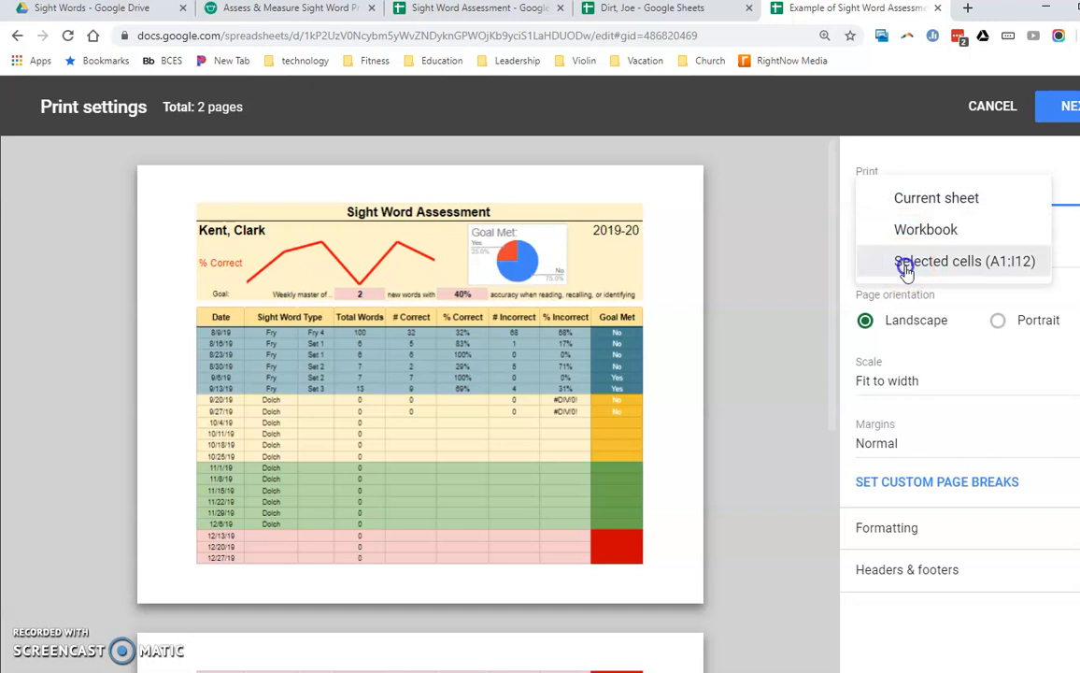
pyautogui.click(904, 263)
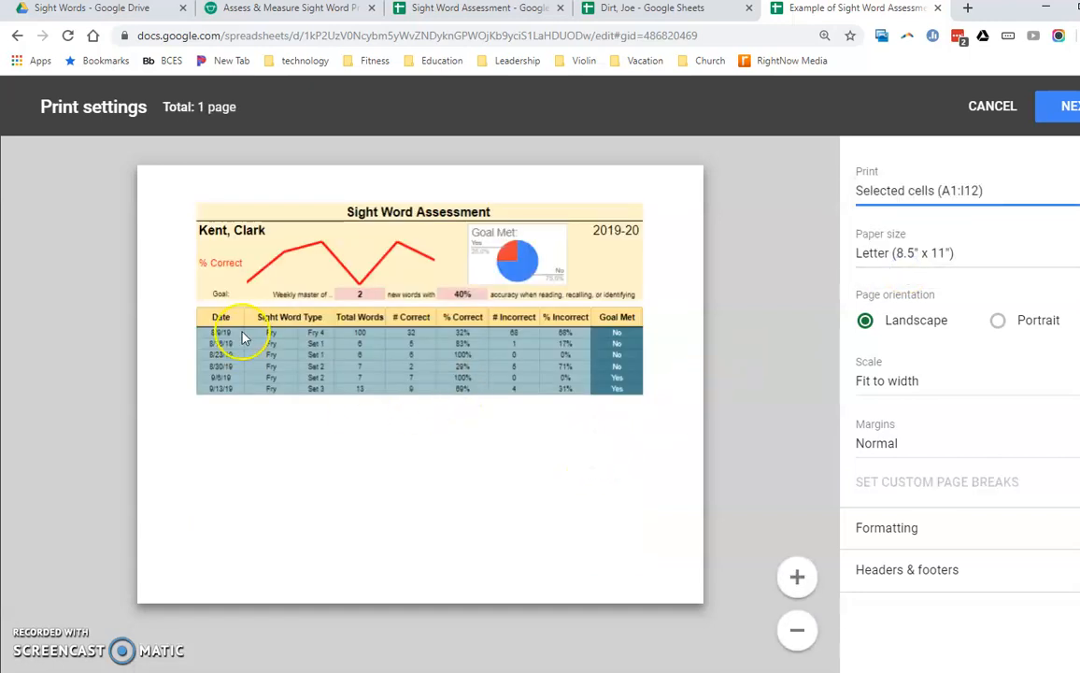
pyautogui.click(972, 105)
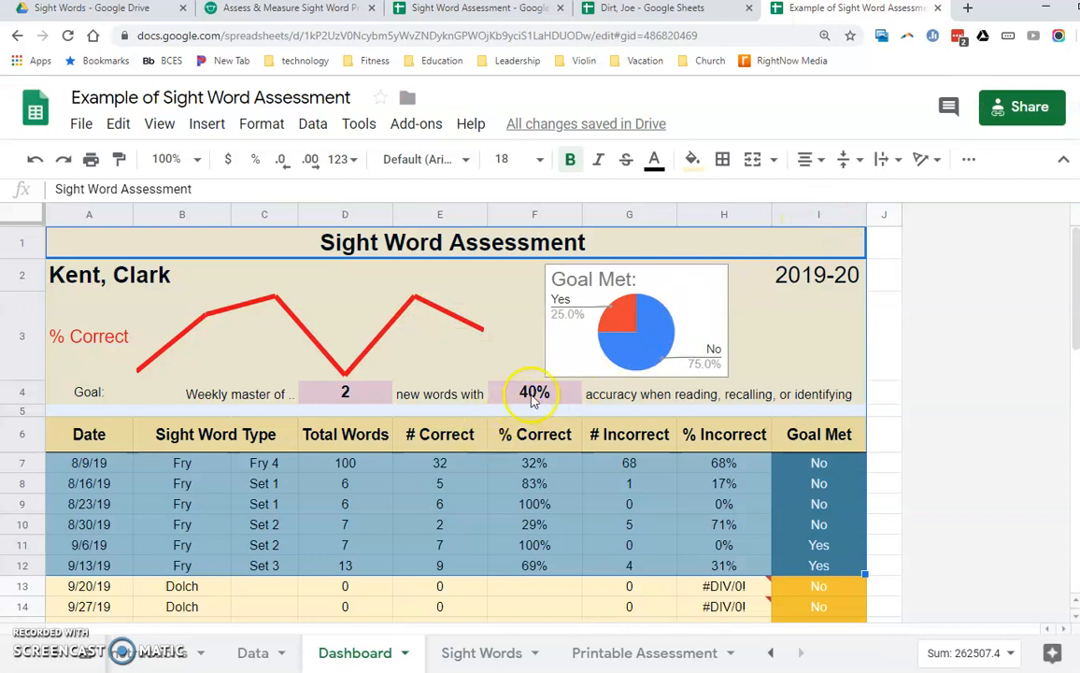
# - On the example Dashboard, set the goal to 30% accuracy and weekly mastery of 4 new words
pyautogui.click(535, 397)
pyautogui.write('30')
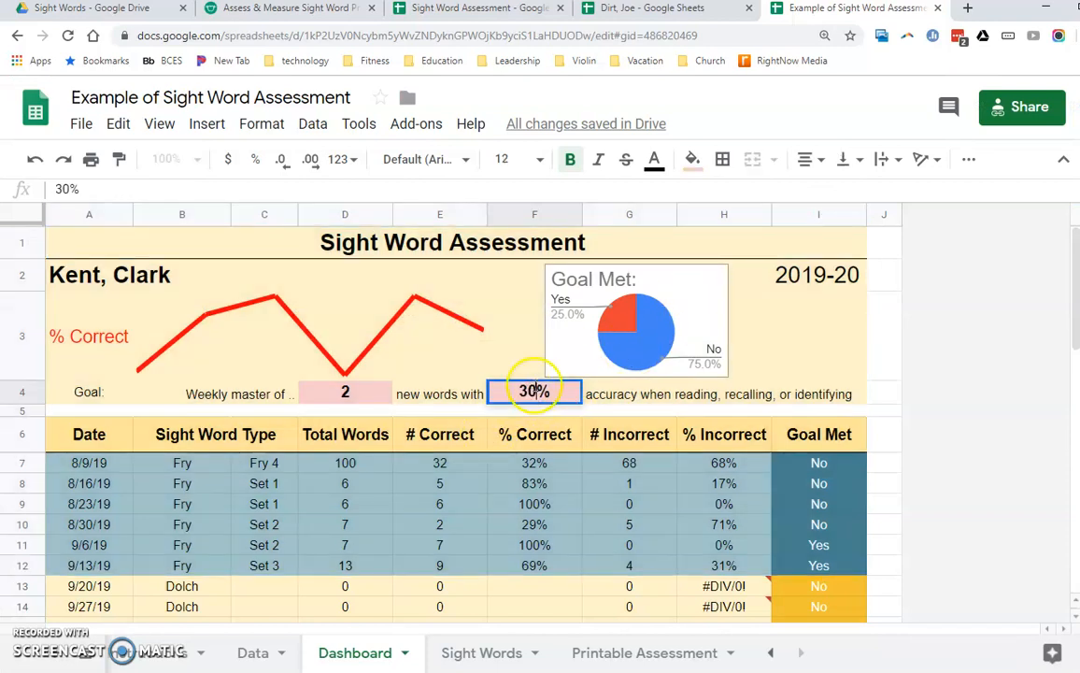
pyautogui.press('Return')
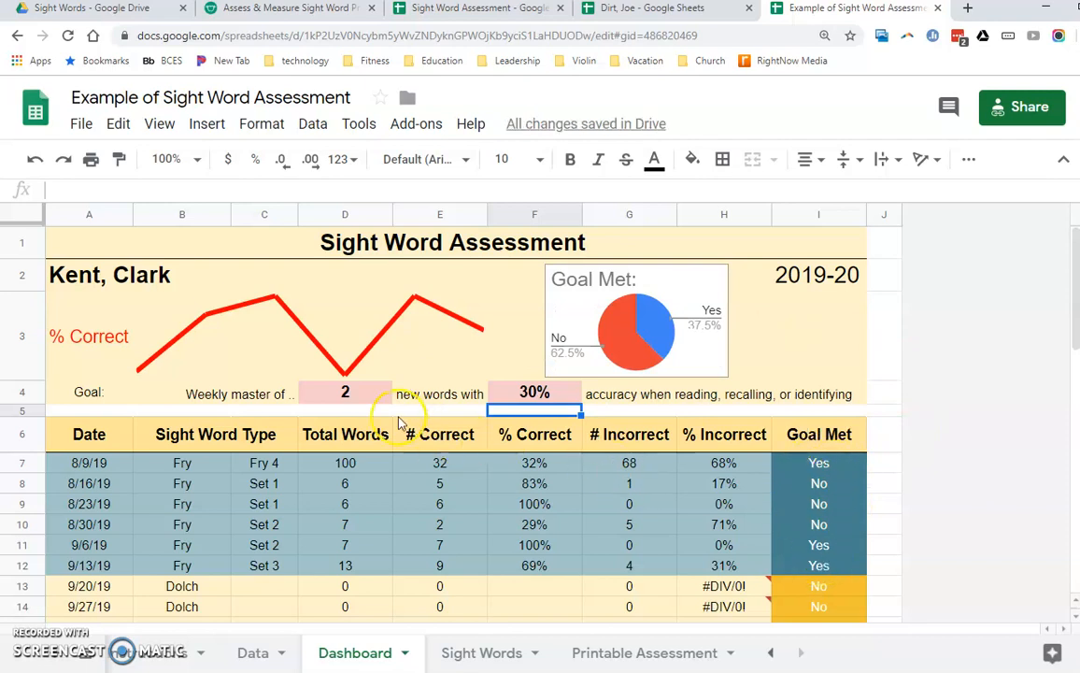
pyautogui.click(351, 390)
pyautogui.write('4')
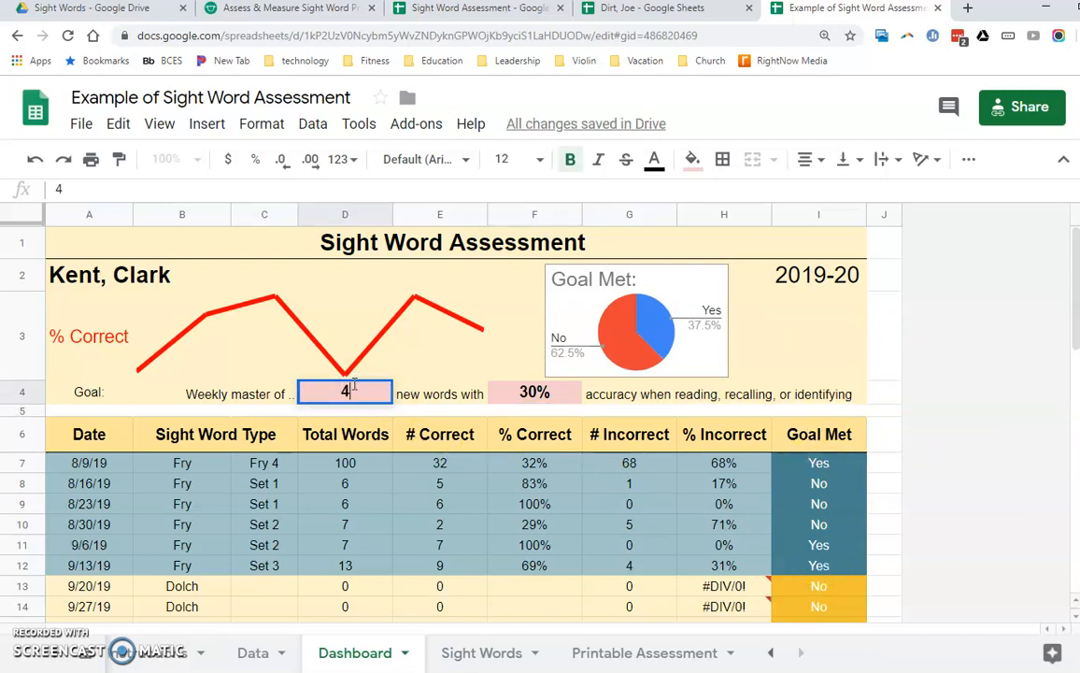
pyautogui.press('Return')
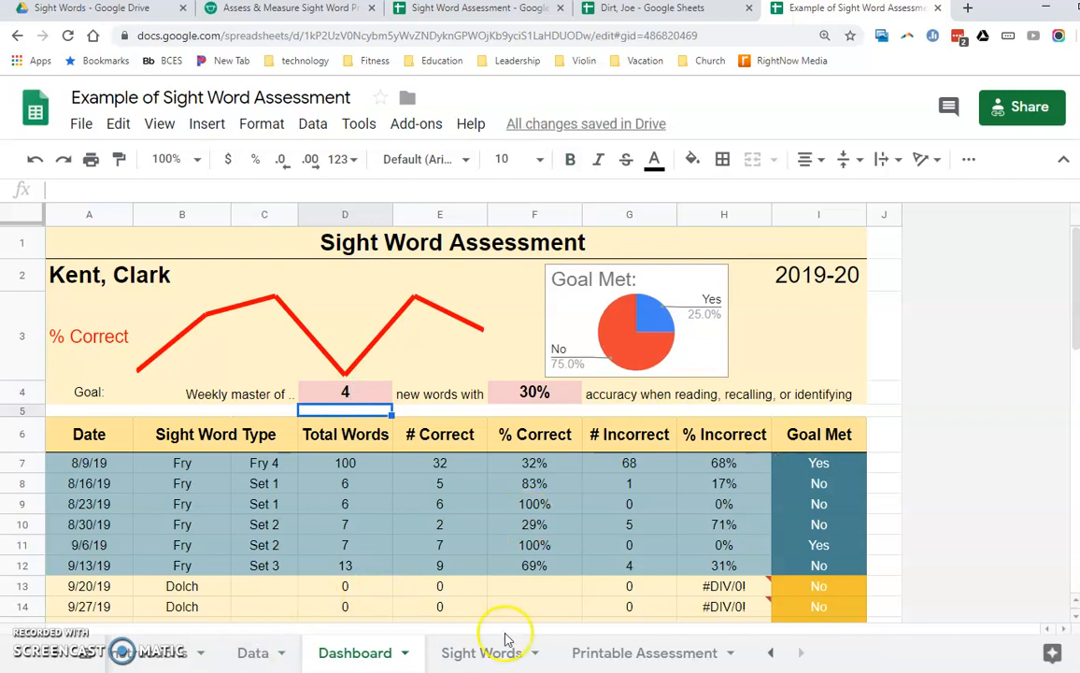
# - Review the custom word lists on the Sight Words sheet and how those sets are used on the Data sheet
pyautogui.click(485, 660)
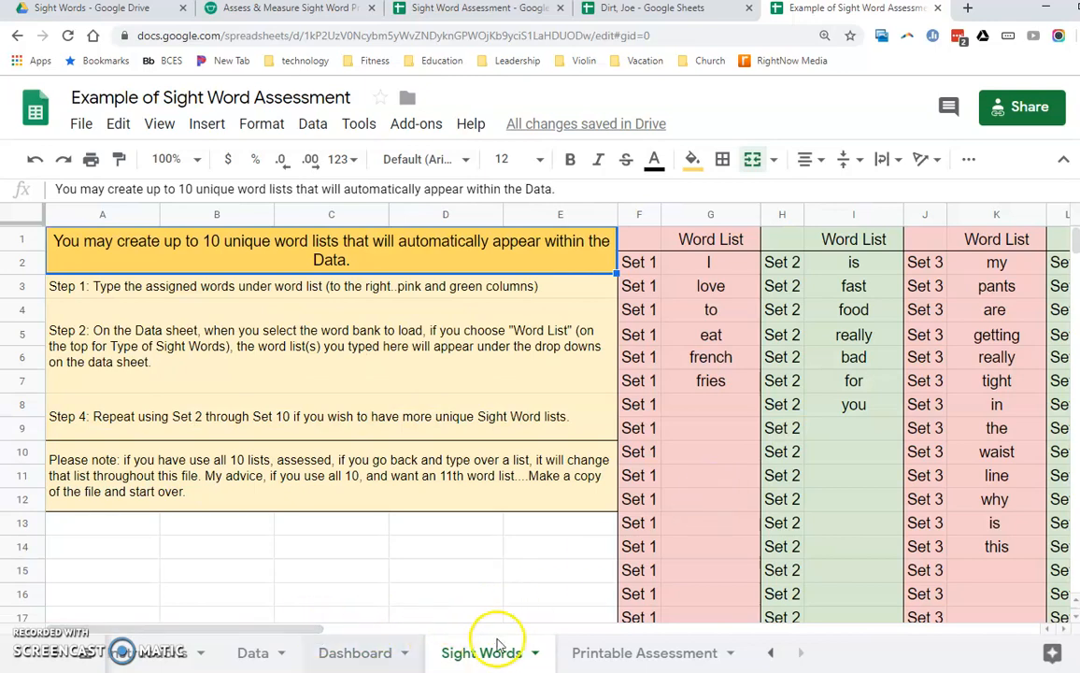
pyautogui.moveTo(321, 629); pyautogui.dragTo(361, 632)
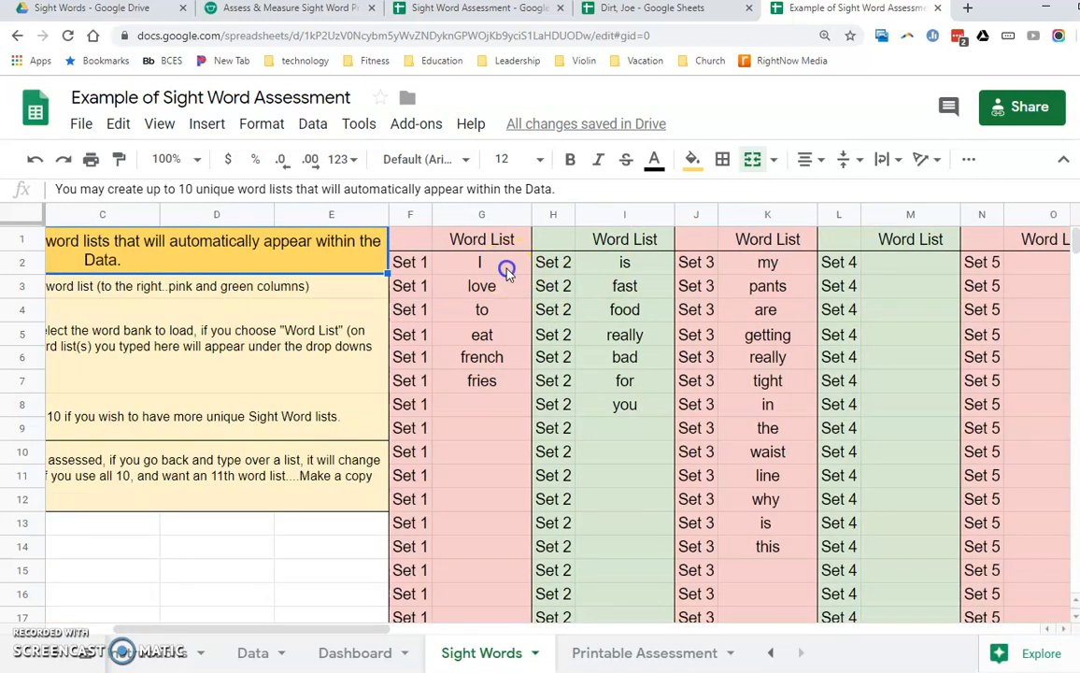
pyautogui.click(505, 268)
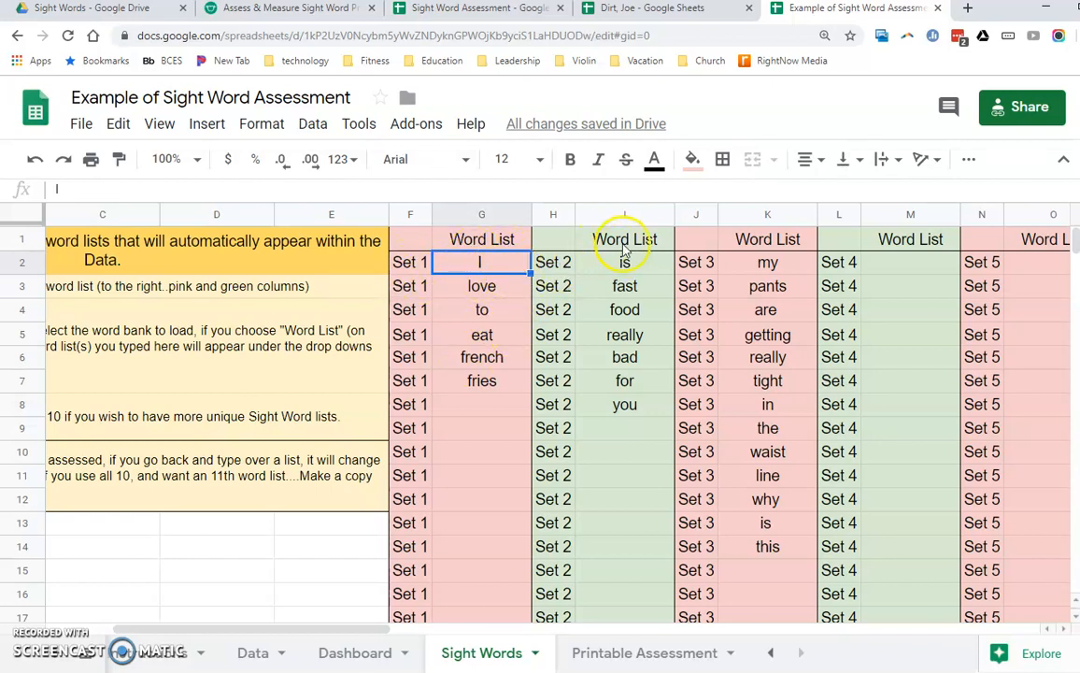
pyautogui.click(258, 651)
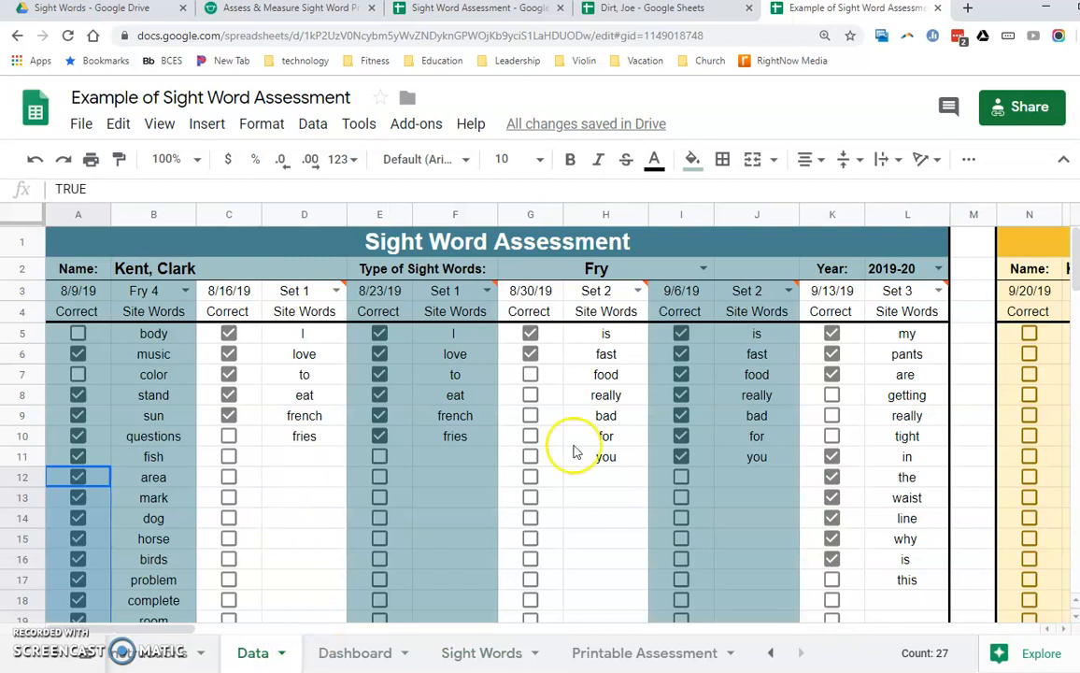
# - On the Printable Assessment sheet, set the type to Word List and the words to Set 1
pyautogui.click(610, 654)
pyautogui.click(258, 272)
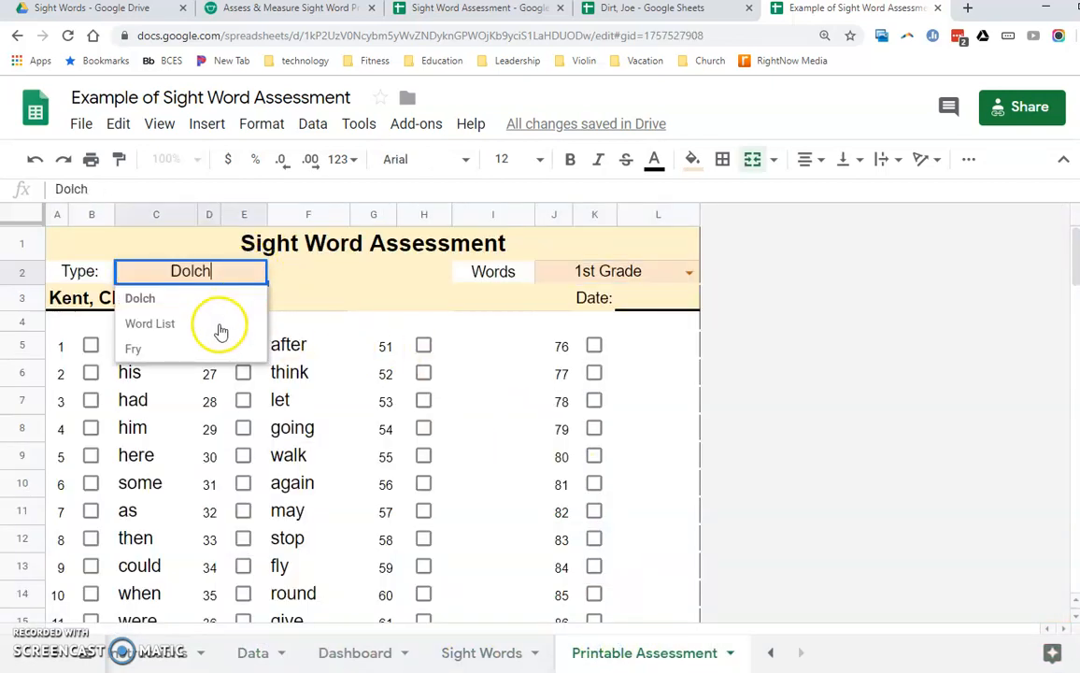
pyautogui.click(151, 324)
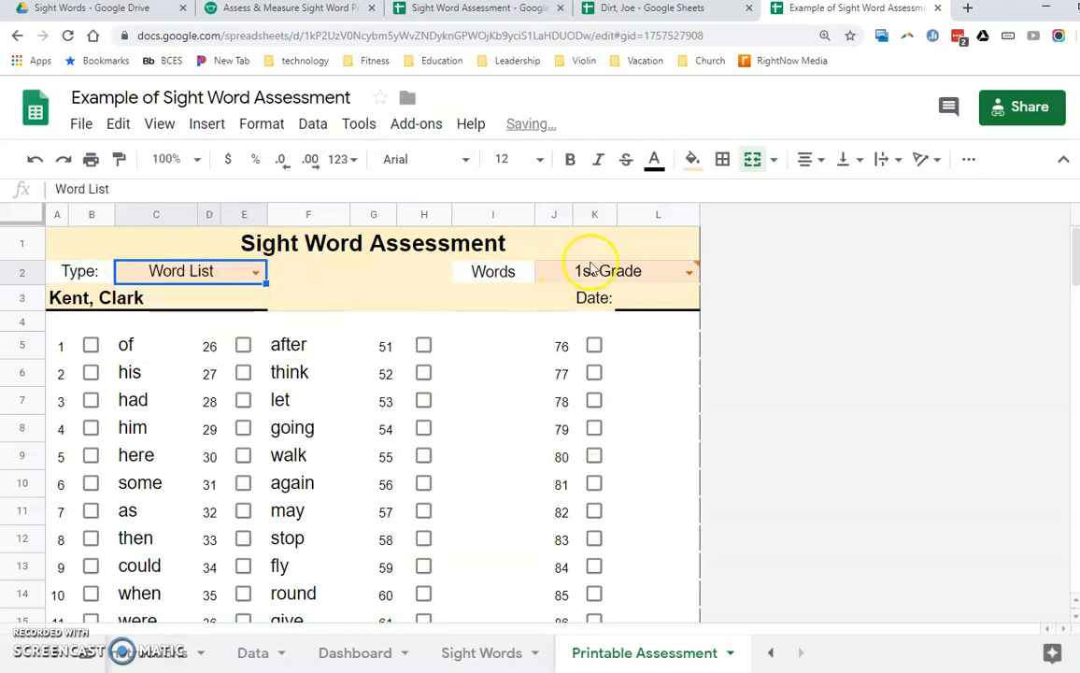
pyautogui.click(685, 271)
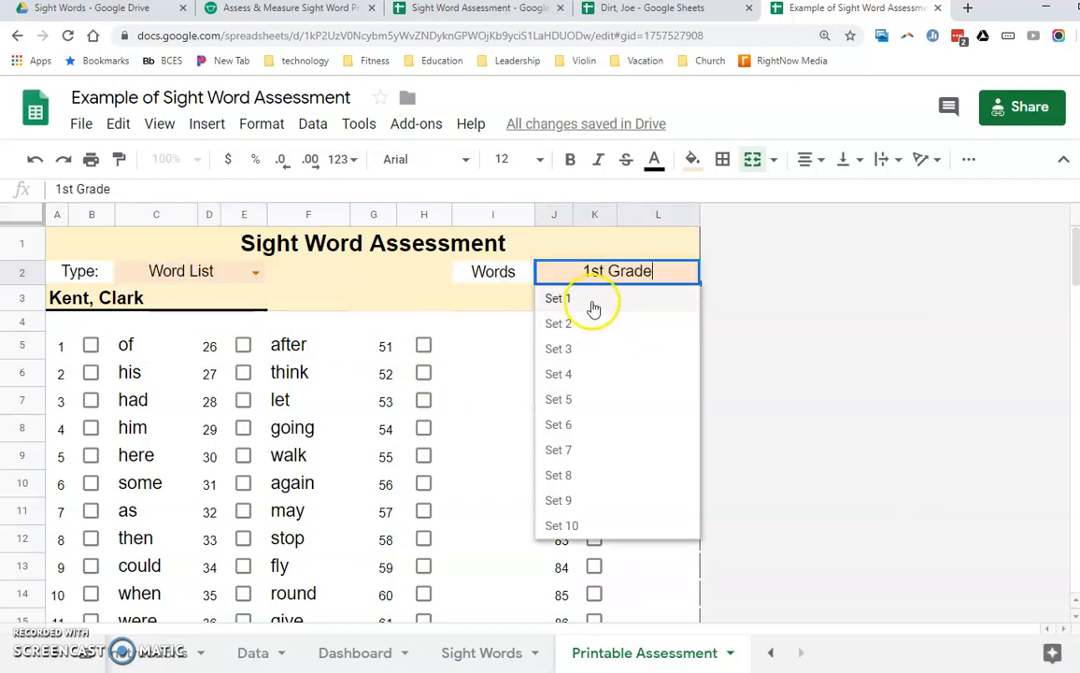
pyautogui.click(560, 298)
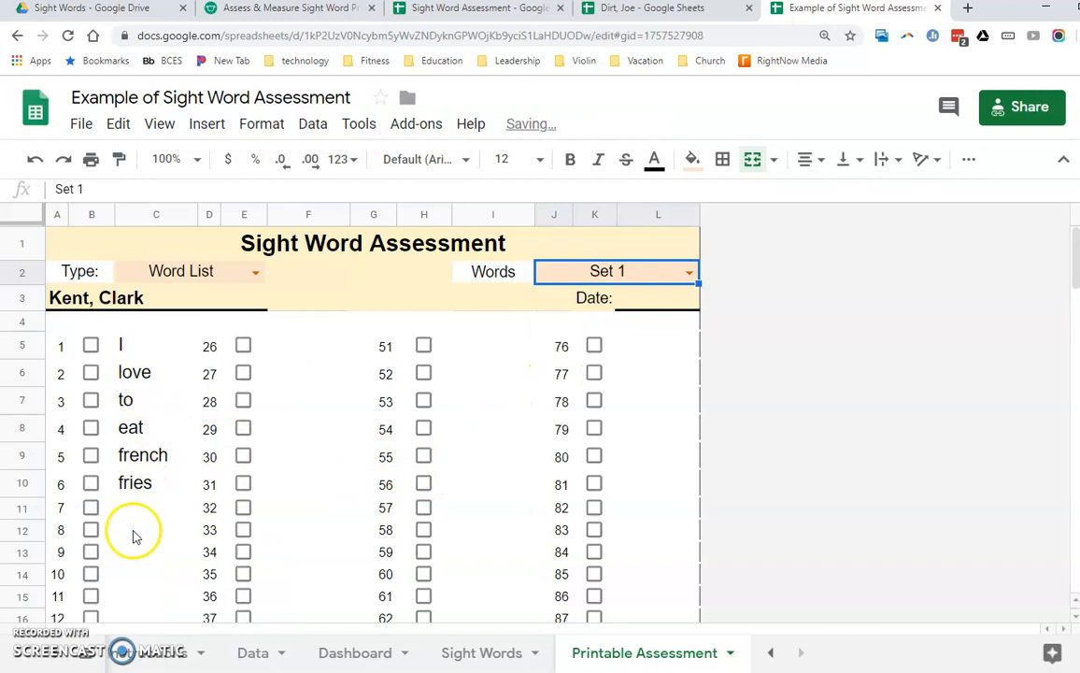
# - On the Sight Words sheet, add "Because", "they", "are", "so" and "good" below "fries" in the Set 1 word list (G8:G12)
pyautogui.click(482, 654)
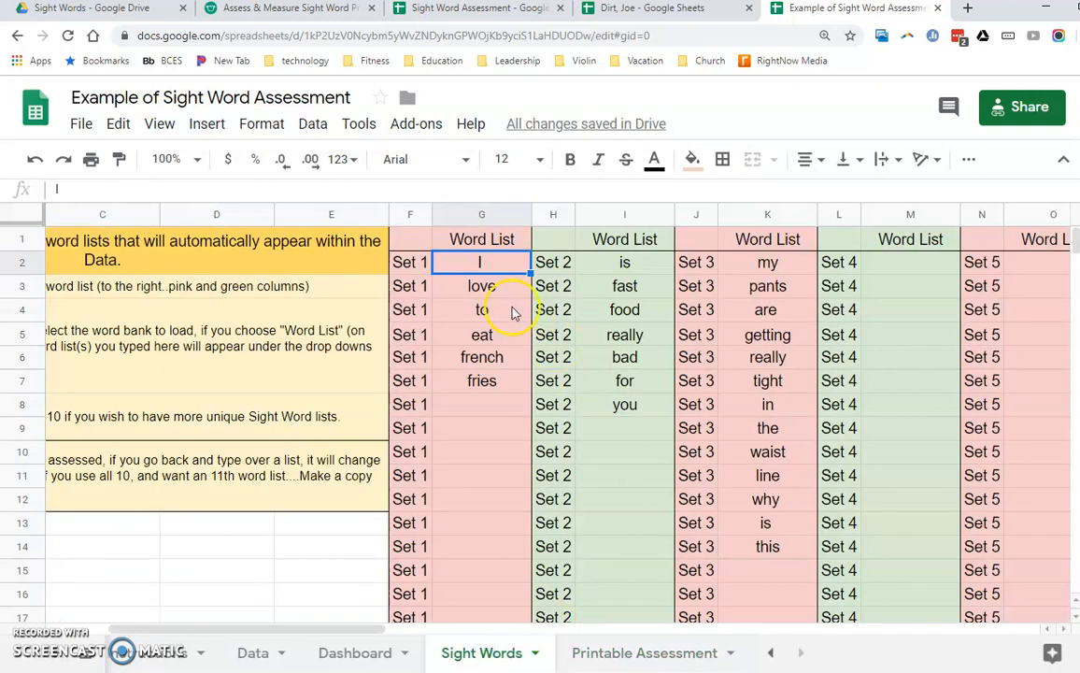
pyautogui.click(474, 406)
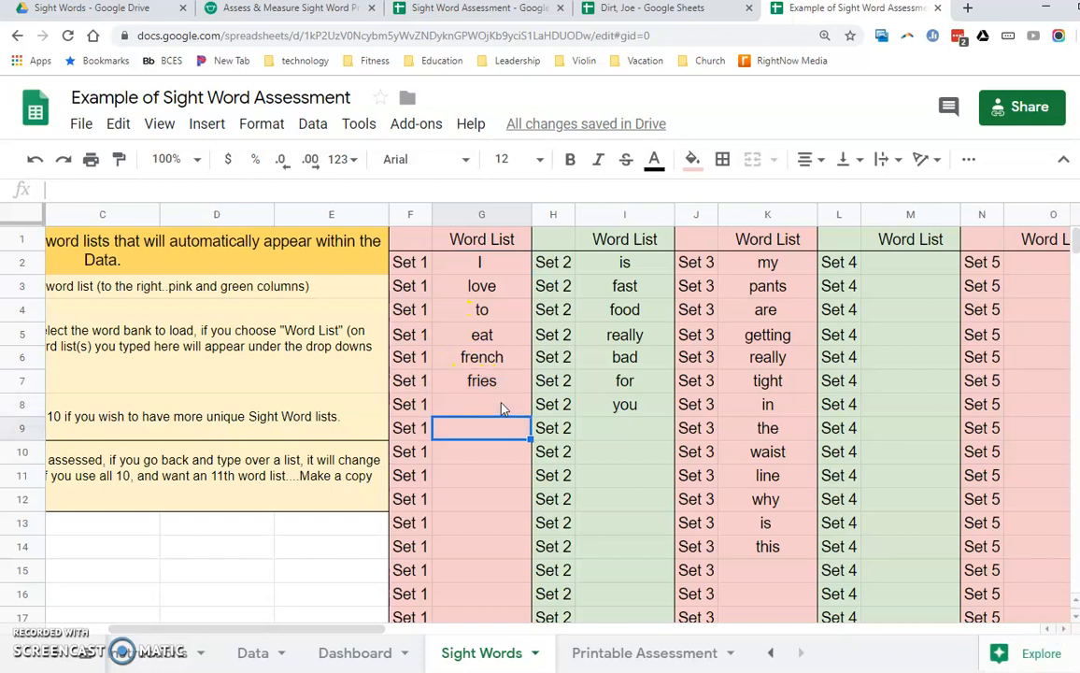
pyautogui.click(501, 408)
pyautogui.write('Be')
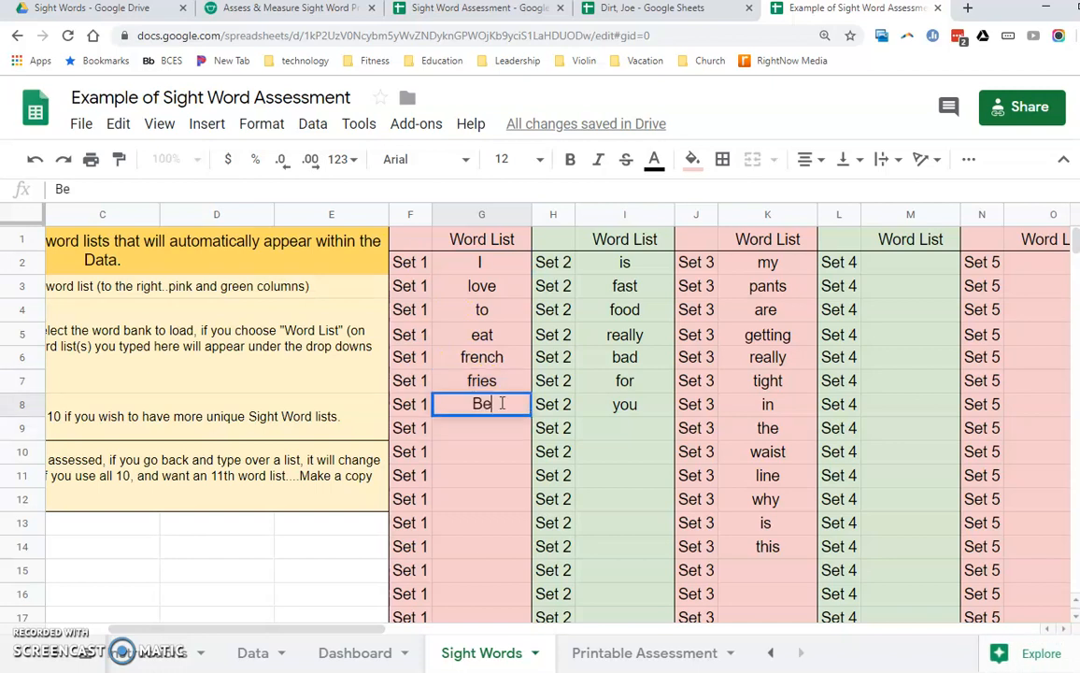
pyautogui.write('casue')
pyautogui.press('BackSpace')
pyautogui.write('e')
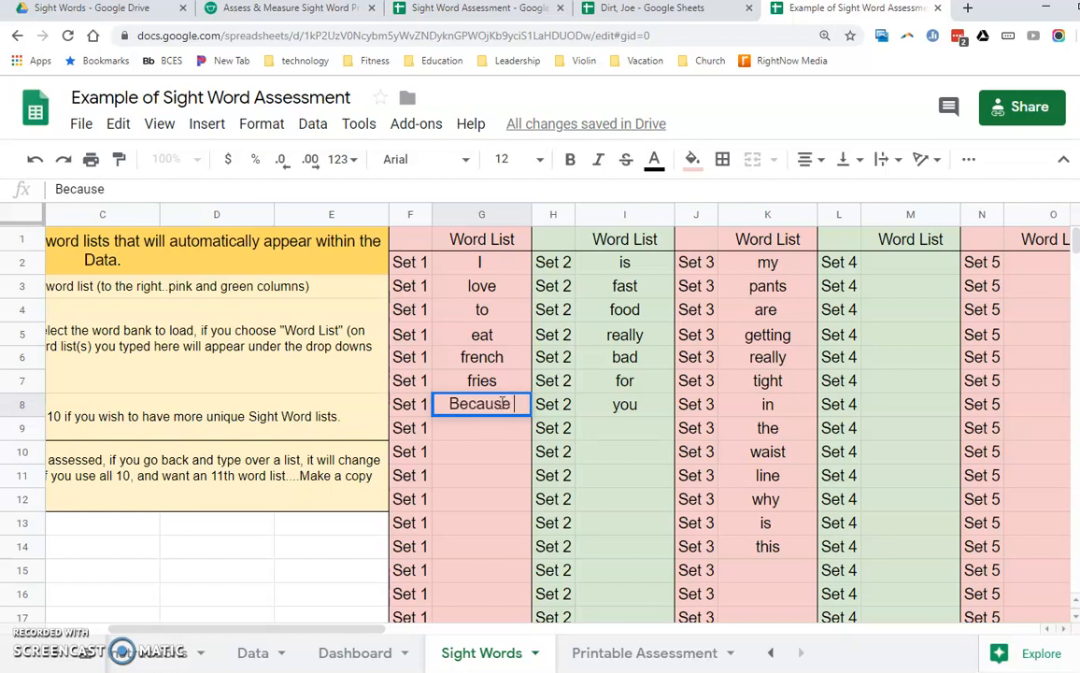
pyautogui.press('Return')
pyautogui.write('they')
pyautogui.press('Return')
pyautogui.write('are')
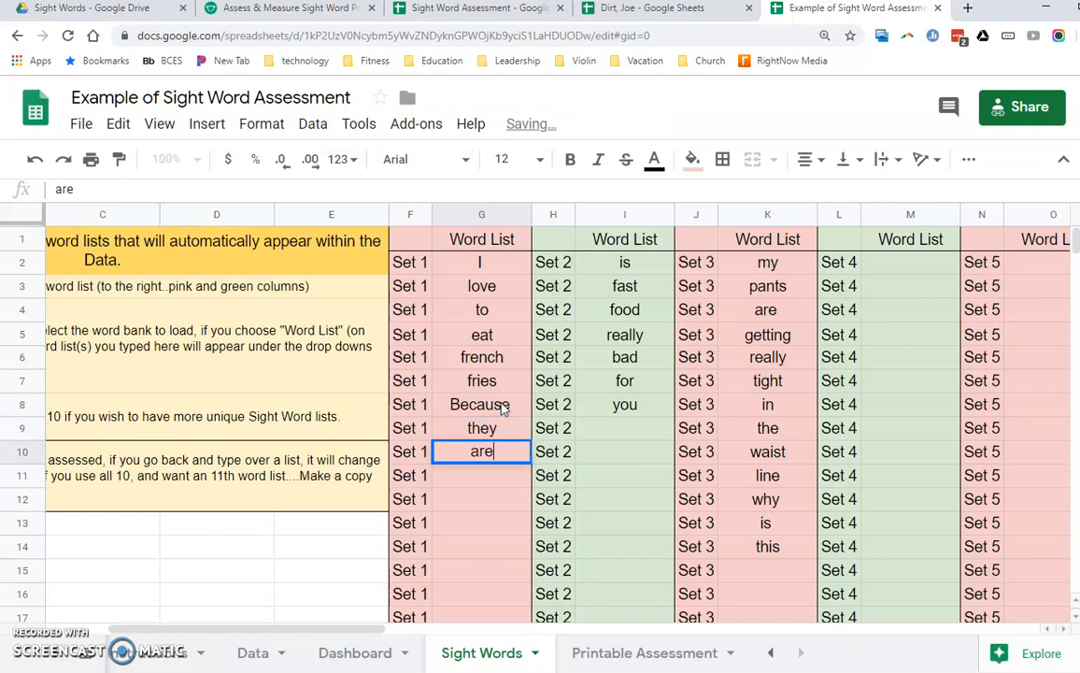
pyautogui.press('Return')
pyautogui.write('so')
pyautogui.press('Return')
pyautogui.write('go')
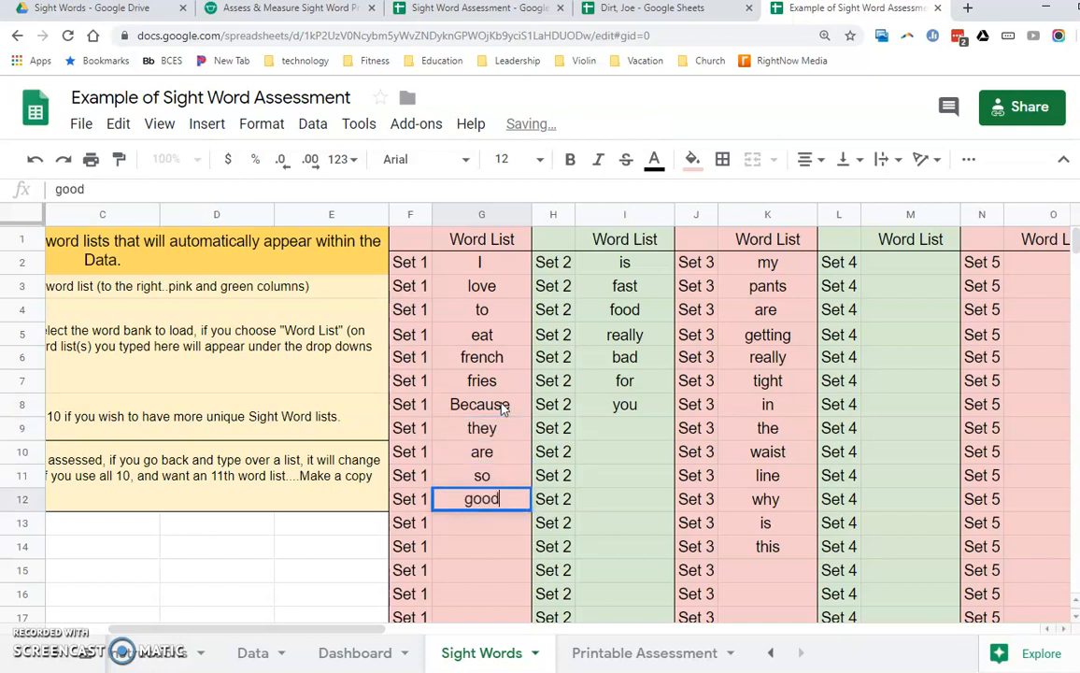
pyautogui.write('od')
pyautogui.press('Return')
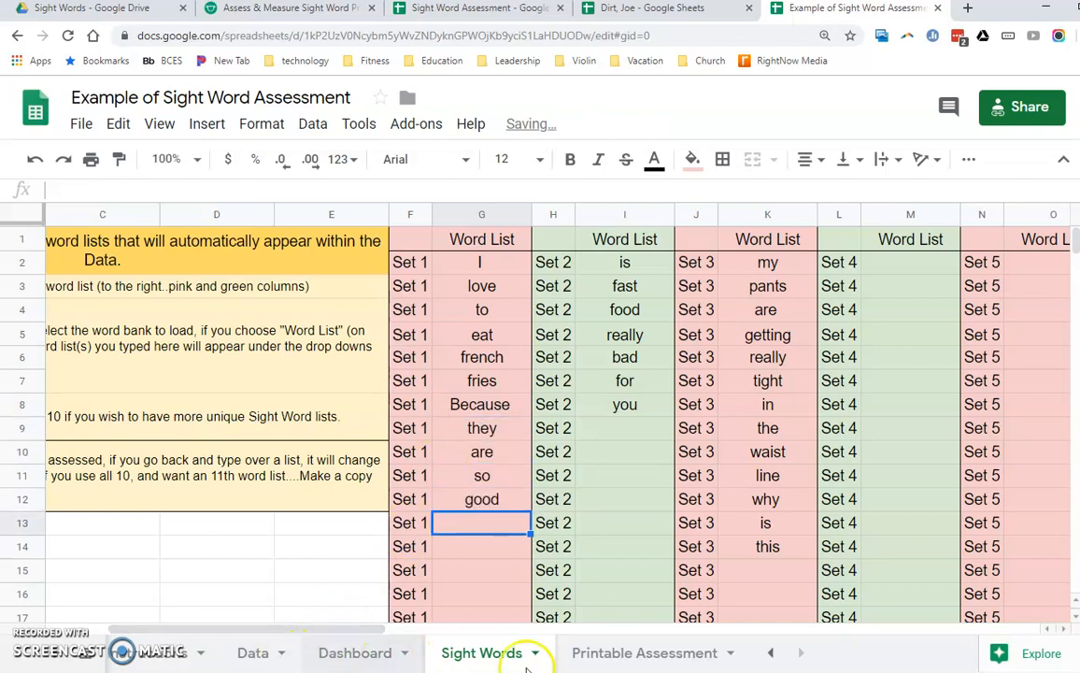
# - Check the Set 1 words on the Printable Assessment sheet and under the Set 1 dates on the Data sheet
pyautogui.click(622, 653)
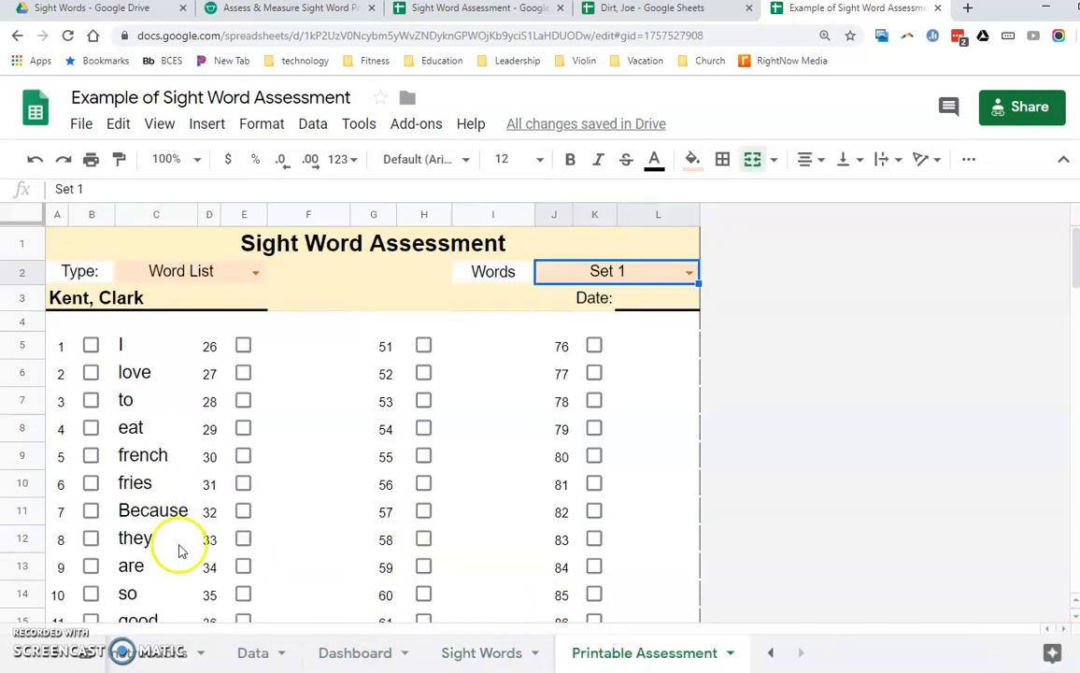
pyautogui.click(251, 650)
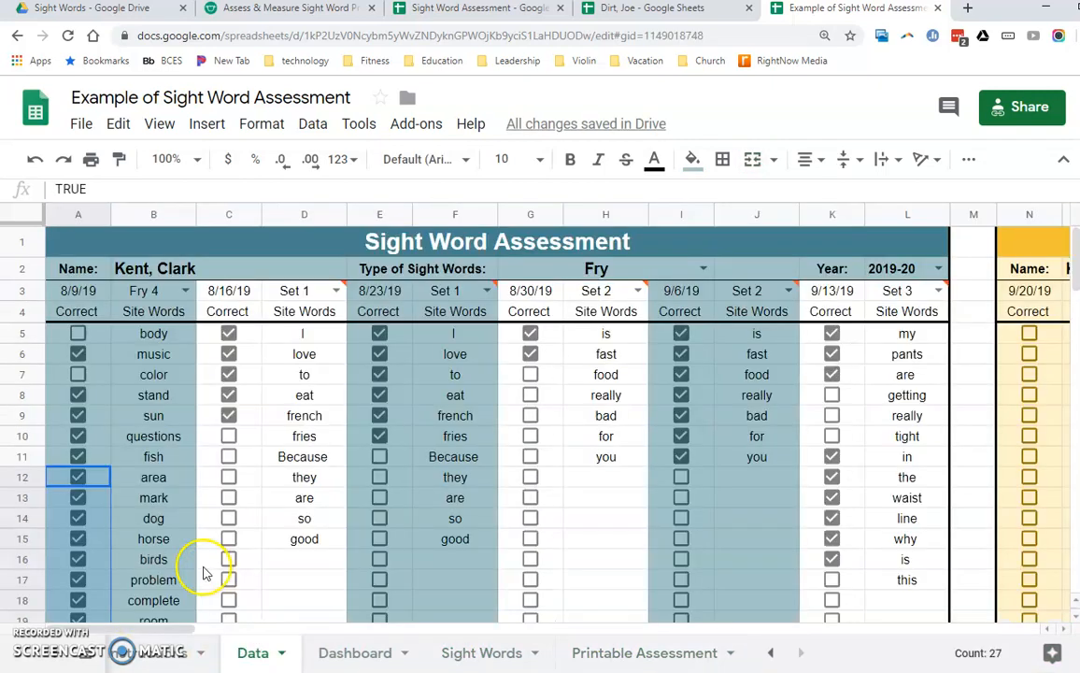
pyautogui.scroll(-1, 225, 524)
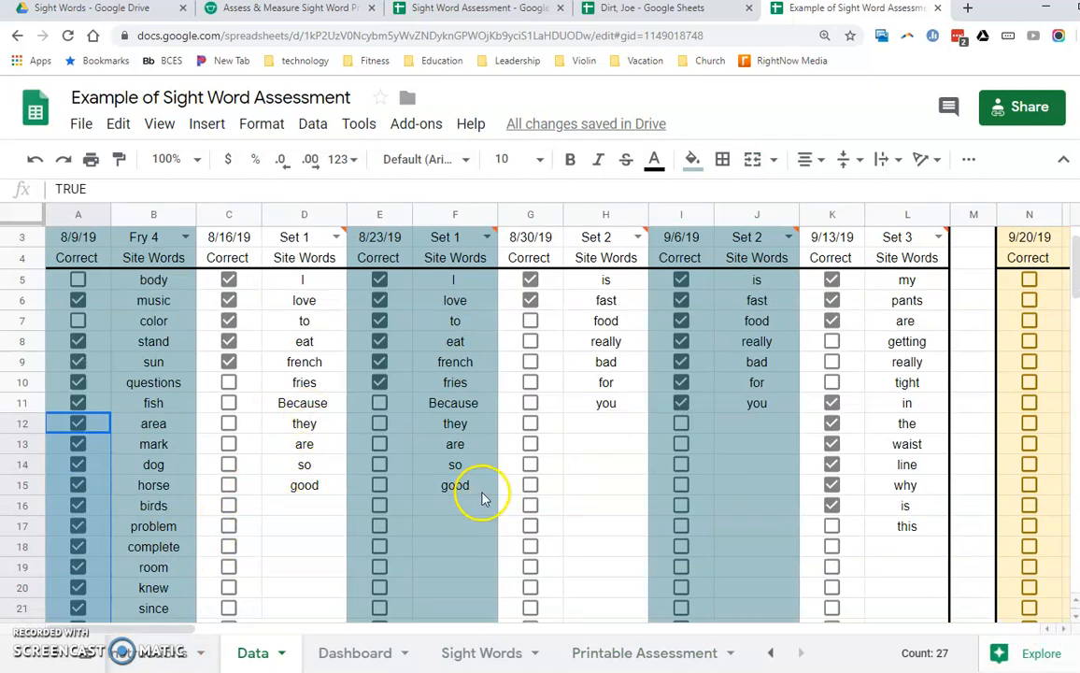
pyautogui.scroll(1, 481, 498)
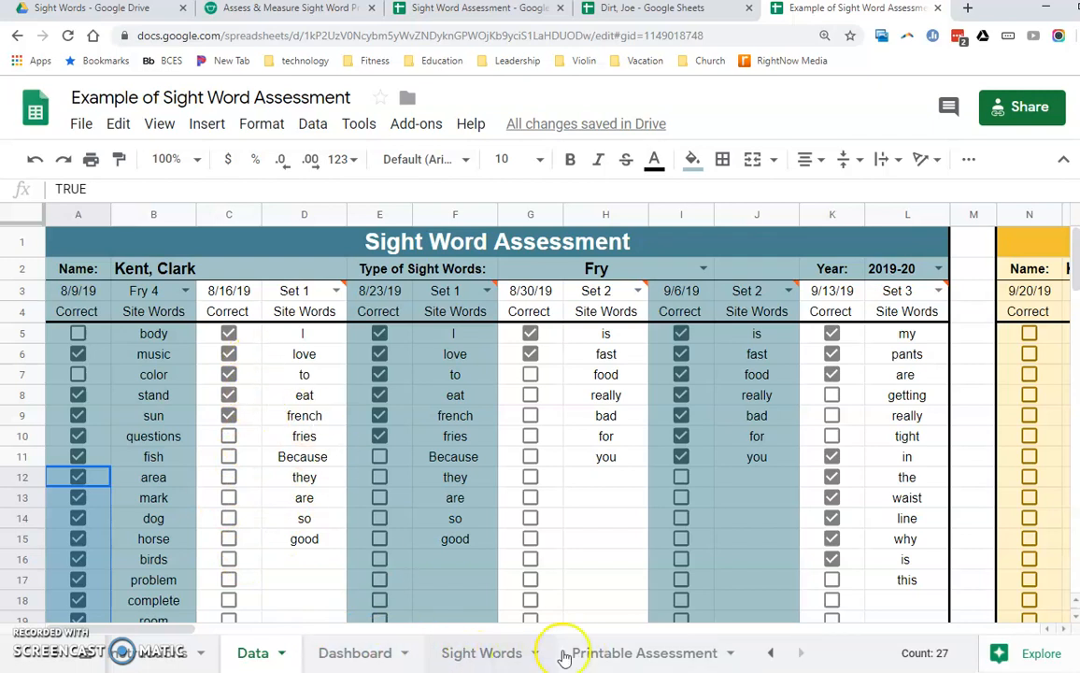
# - Clear the words from "Because" to "good" (G8:G12) from the Set 1 word list on the Sight Words sheet
pyautogui.click(474, 652)
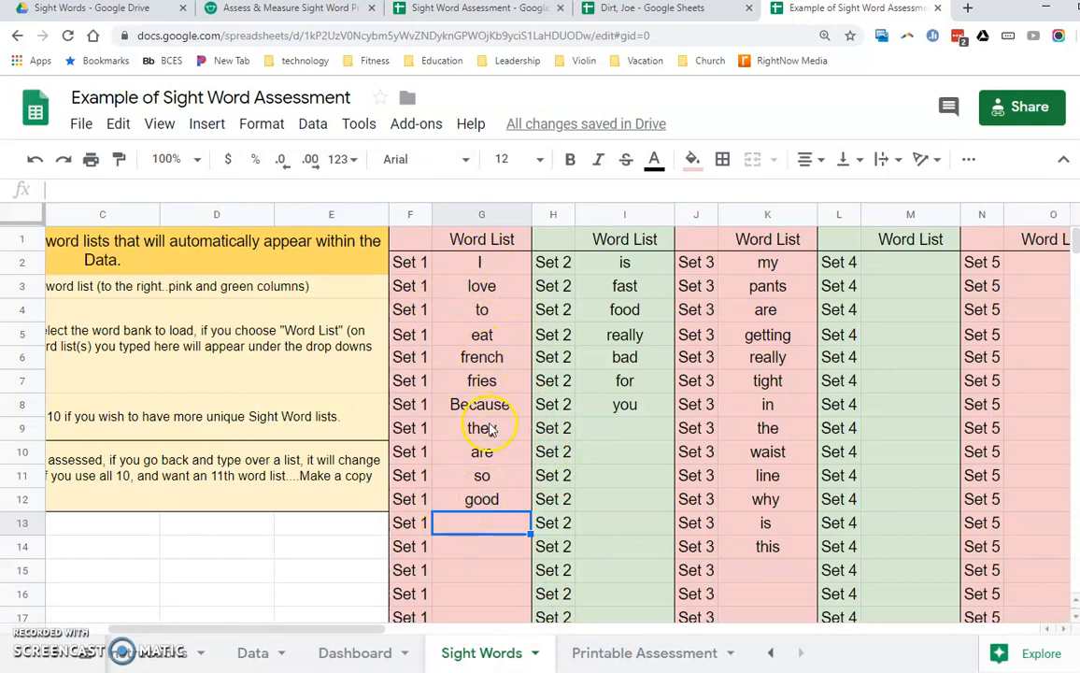
pyautogui.moveTo(491, 430); pyautogui.dragTo(489, 503)
pyautogui.moveTo(487, 408); pyautogui.dragTo(475, 504)
pyautogui.press('Delete')
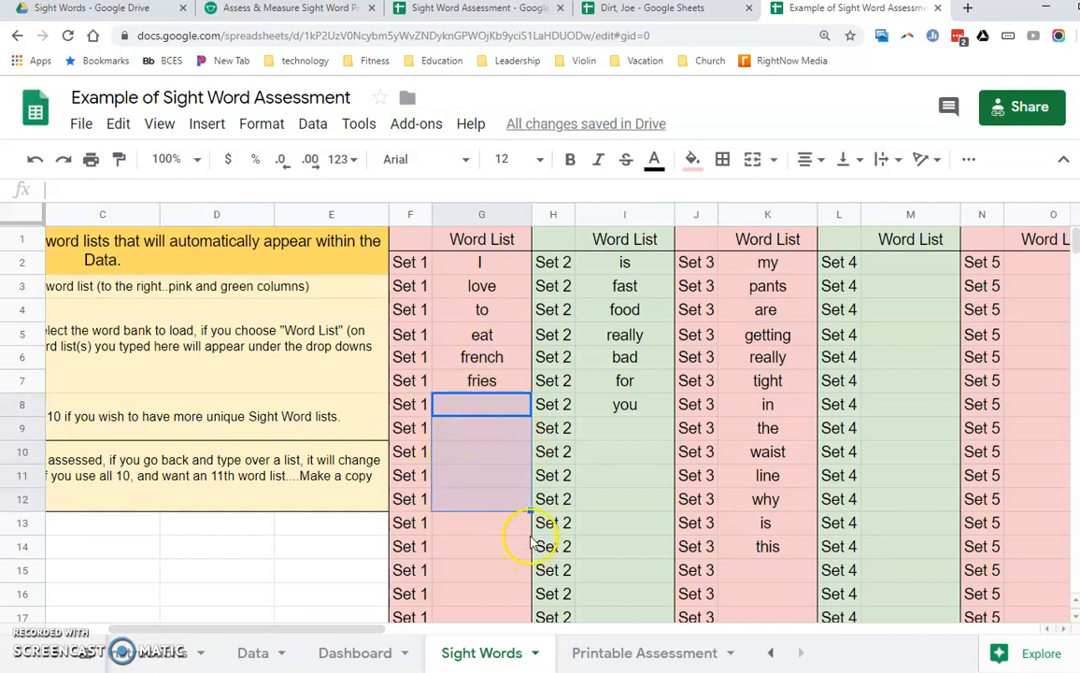
# - Copy the Set 1 words from "I" to "fries" (G2:G7) into the Set 4 word list starting at M2
pyautogui.moveTo(498, 272); pyautogui.dragTo(493, 379)
pyautogui.hotkey('ctrl', 'c')
pyautogui.click(913, 262)
pyautogui.hotkey('ctrl', 'v')
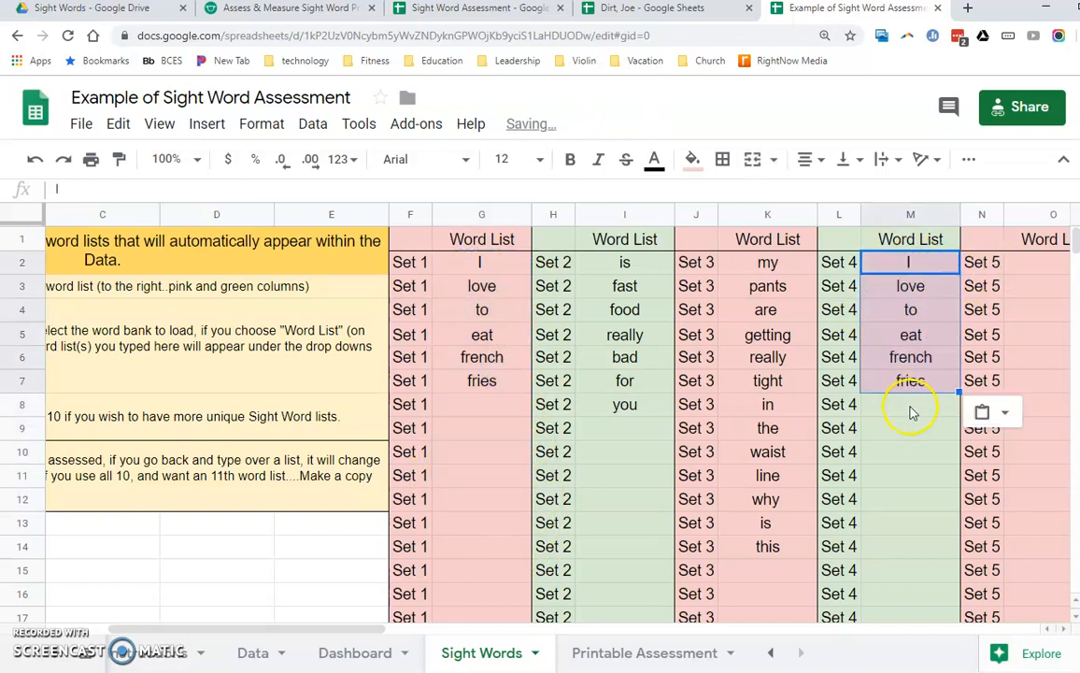
# - Add "because t", "they a", "are", "so" and "good" below "fries" in the Set 4 word list (M8:M12)
pyautogui.click(908, 408)
pyautogui.write('be')
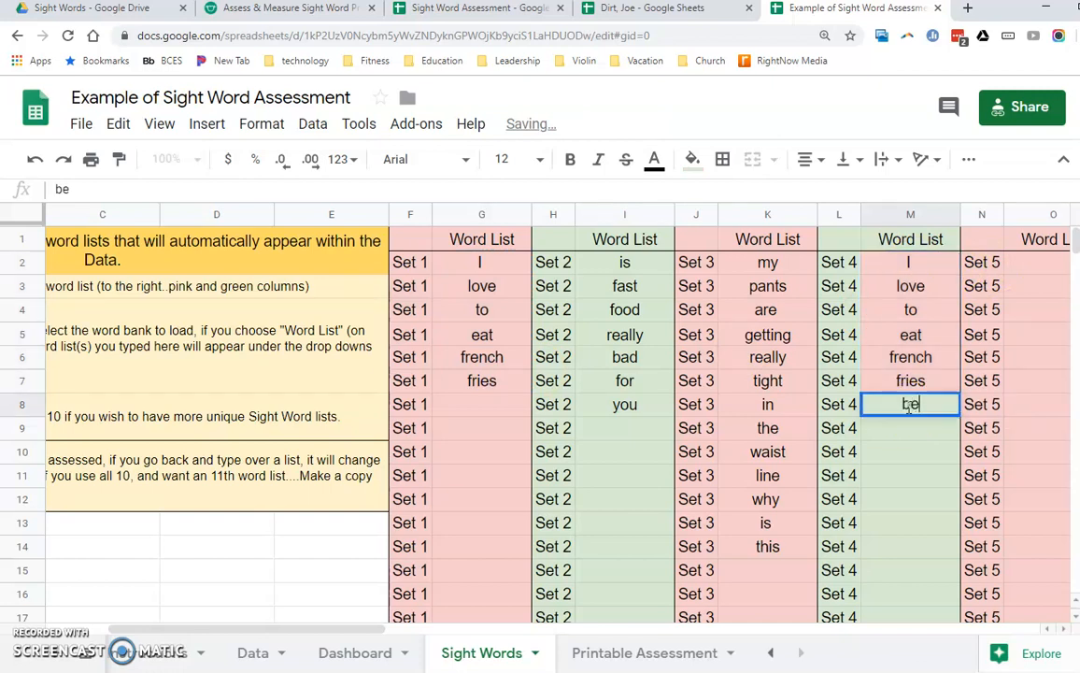
pyautogui.write('cause t')
pyautogui.press('Return')
pyautogui.write('they a')
pyautogui.press('Return')
pyautogui.write('are')
pyautogui.press('Return')
pyautogui.write('so')
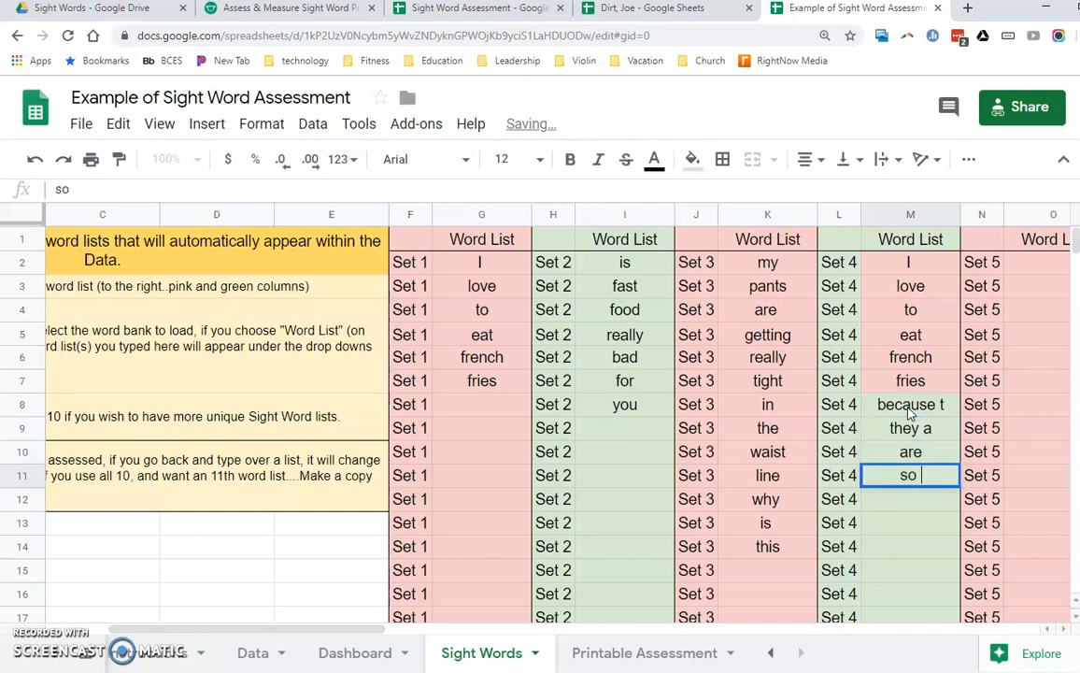
pyautogui.press('Return')
pyautogui.write('good')
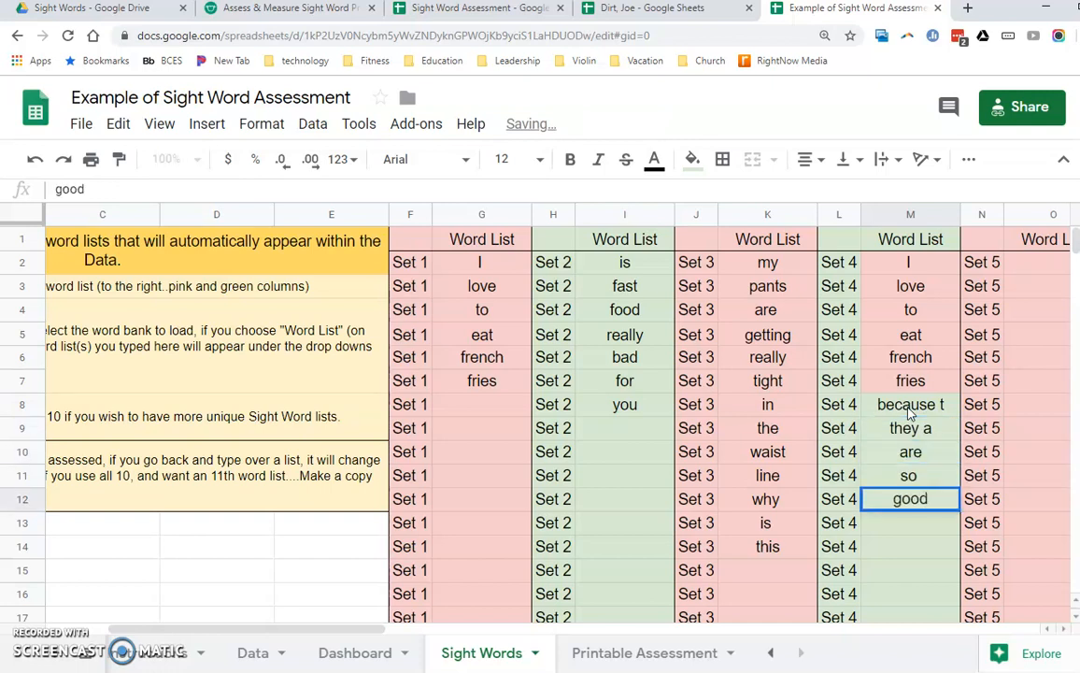
# - Remove the stray letters in the Set 4 list so M9 reads "they" and M8 reads "because"
pyautogui.press('Up')
pyautogui.press('Up')
pyautogui.press('Up')
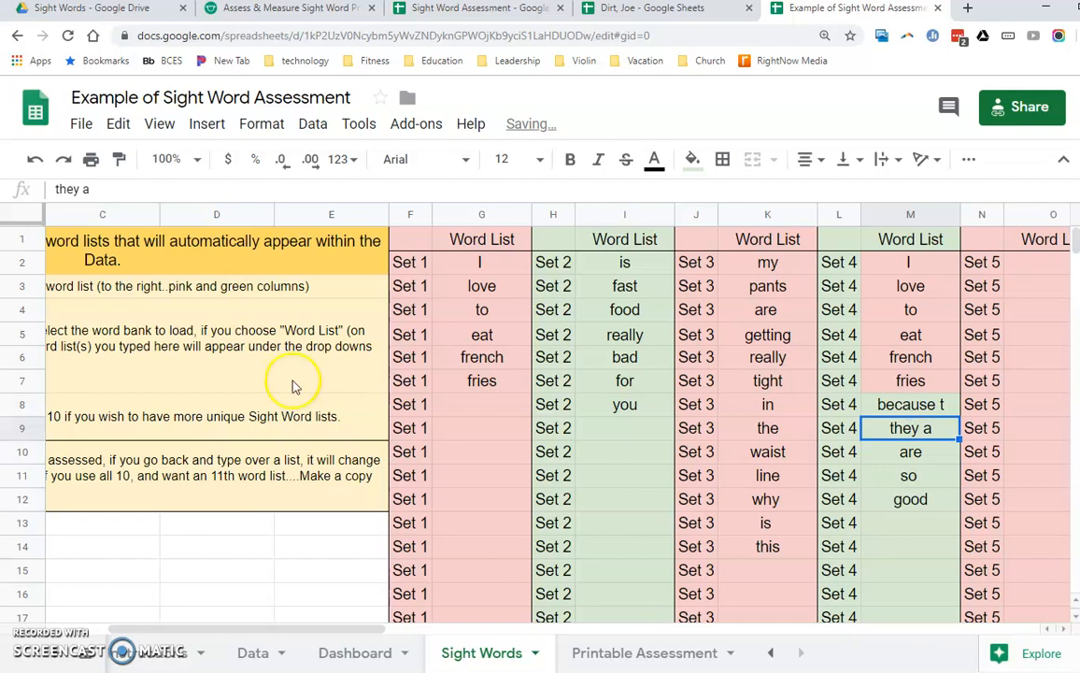
pyautogui.click(227, 190)
pyautogui.press('BackSpace')
pyautogui.press('BackSpace')
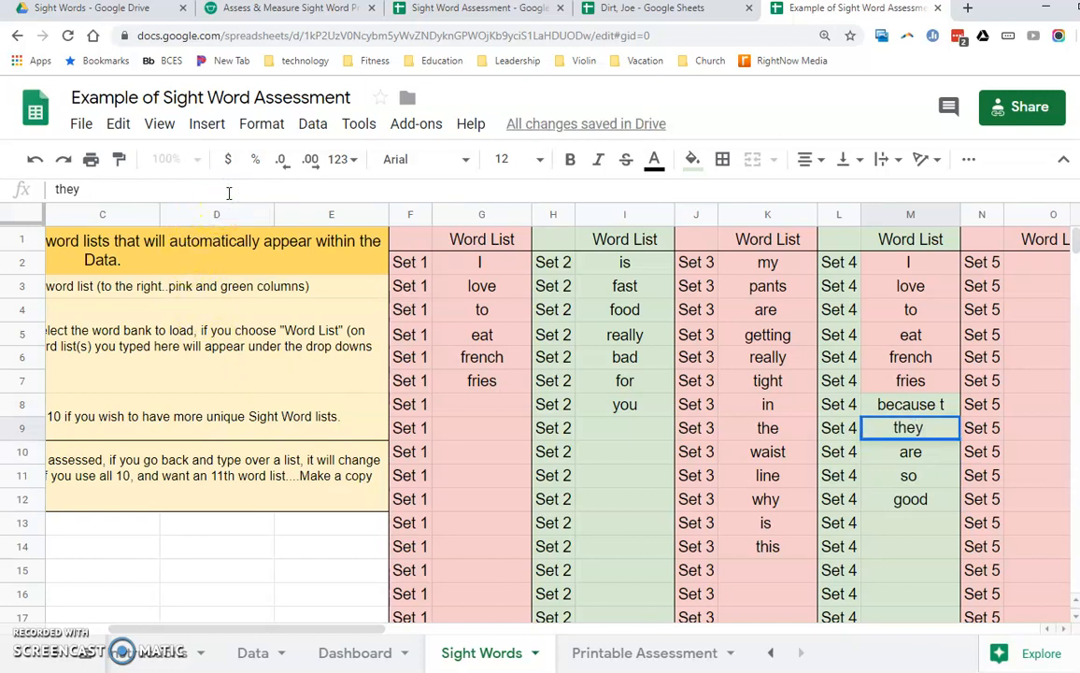
pyautogui.click(904, 404)
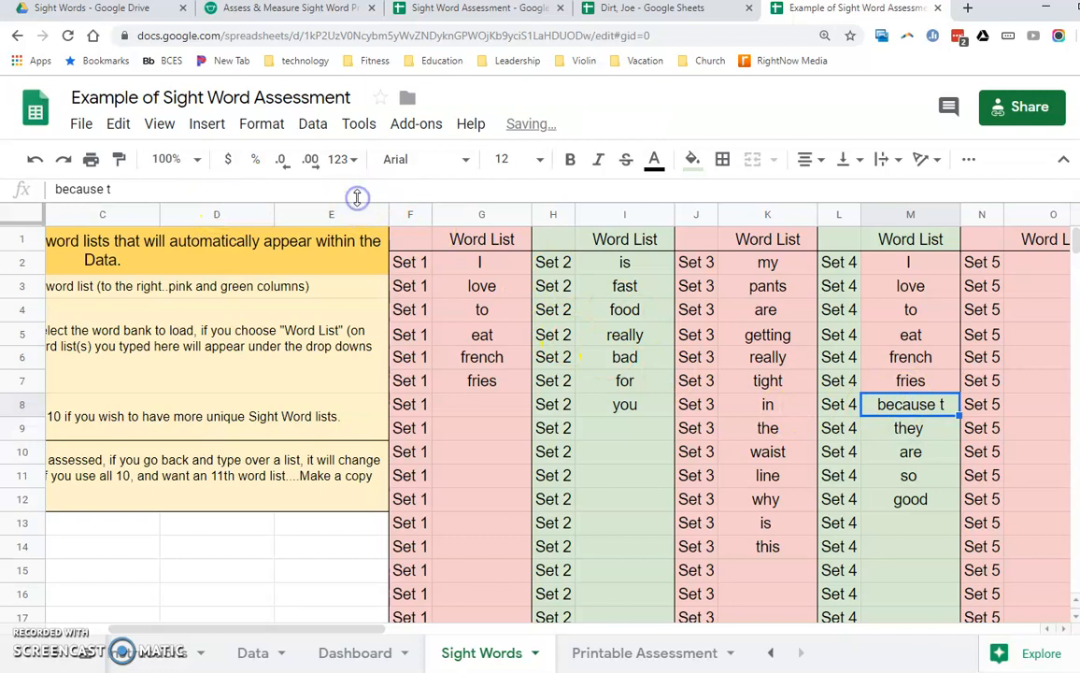
pyautogui.click(356, 197)
pyautogui.press('BackSpace')
pyautogui.press('BackSpace')
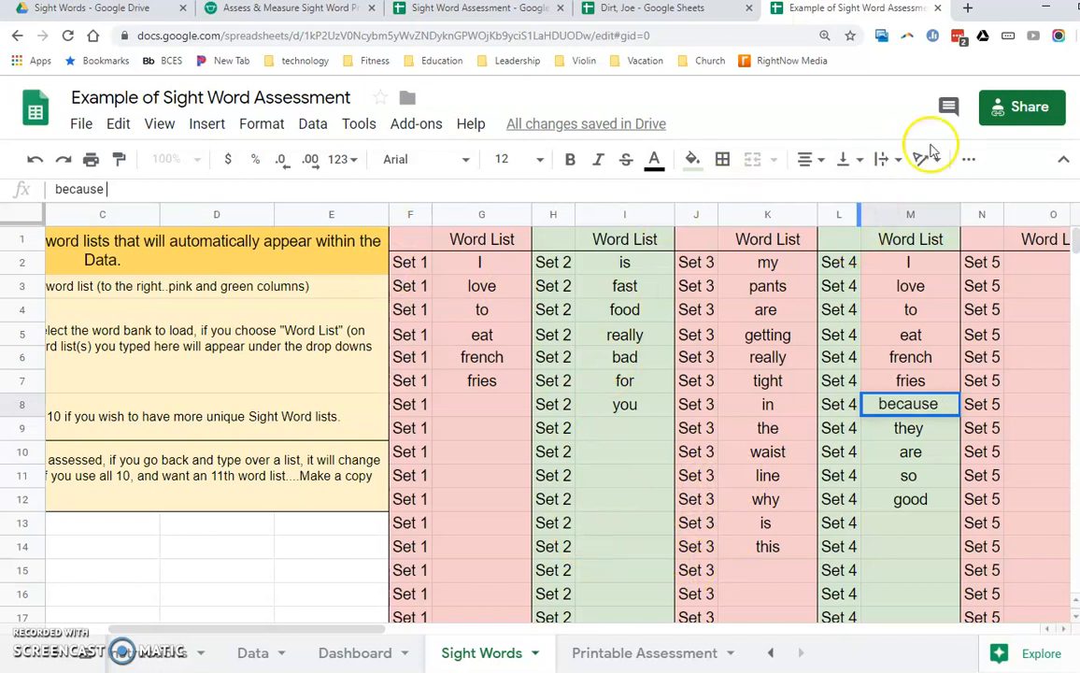
# - Switch to the Teachers Pay Teachers product page for the sight word progress resource
pyautogui.click(300, 11)
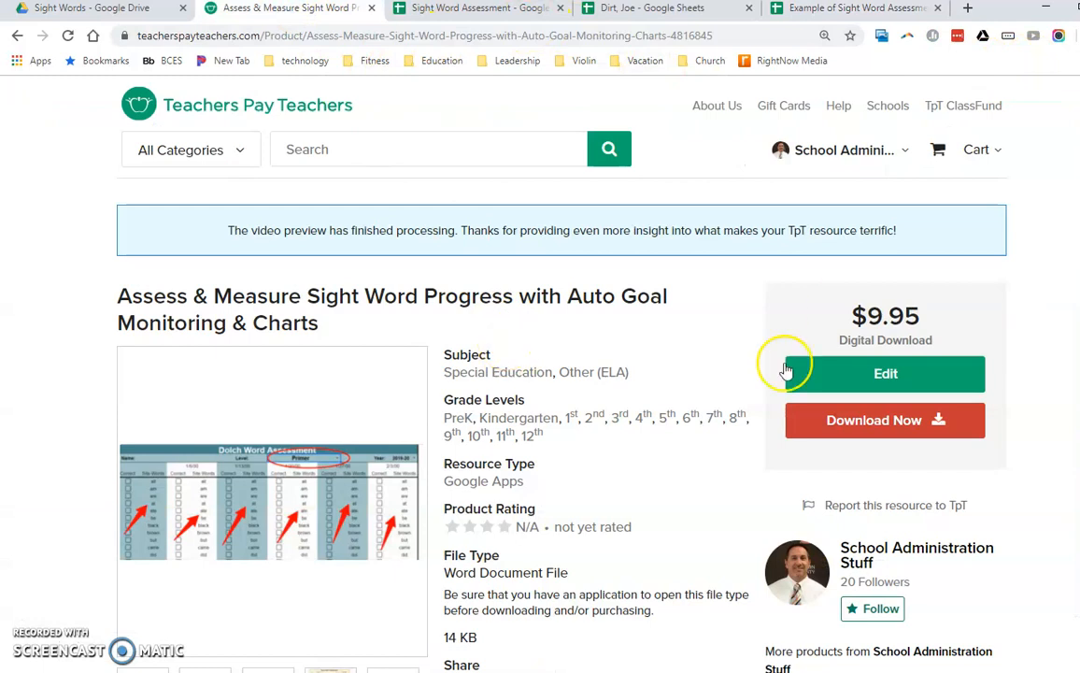